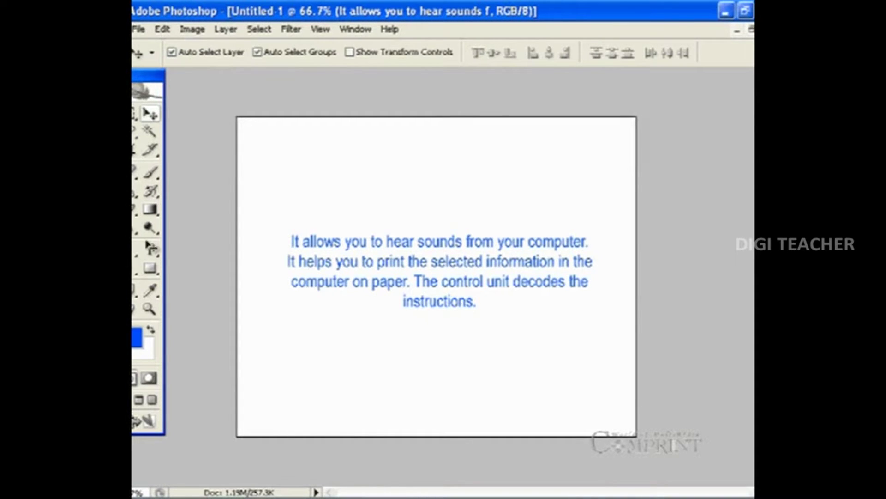
With the Type tool, change 'you' to 'our' in the paragraph's first line.
{"action": "left_click", "coordinate": [150, 249]}
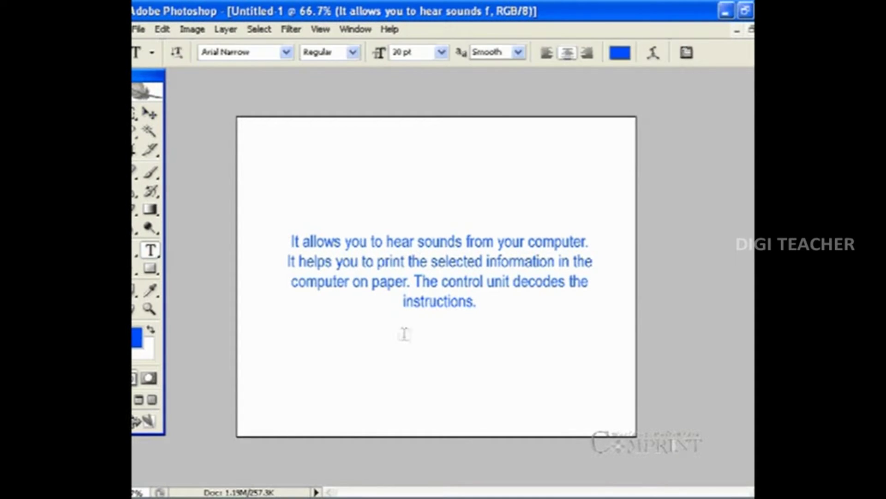
{"action": "left_click", "coordinate": [465, 301]}
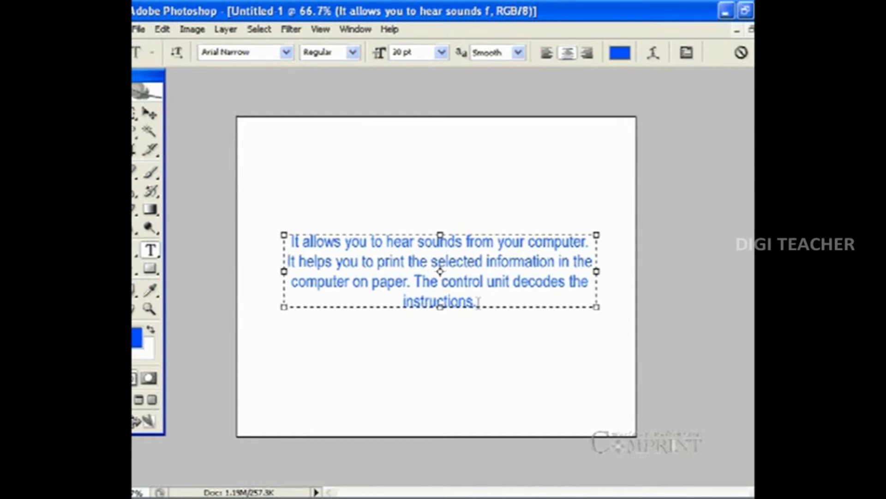
{"action": "key", "text": "Left"}
{"action": "key", "text": "Left"}
{"action": "key", "text": "Left"}
{"action": "key", "text": "Left"}
{"action": "key", "text": "Left"}
{"action": "key", "text": "Left"}
{"action": "key", "text": "Left"}
{"action": "key", "text": "Left"}
{"action": "key", "text": "Left"}
{"action": "key", "text": "Left"}
{"action": "key", "text": "Left"}
{"action": "key", "text": "Left"}
{"action": "key", "text": "Left"}
{"action": "key", "text": "Up"}
{"action": "key", "text": "Home"}
{"action": "key", "text": "Right"}
{"action": "key", "text": "Right"}
{"action": "key", "text": "Right"}
{"action": "key", "text": "Right"}
{"action": "key", "text": "Right"}
{"action": "key", "text": "Right"}
{"action": "key", "text": "Right"}
{"action": "key", "text": "Right"}
{"action": "key", "text": "BackSpace"}
{"action": "key", "text": "BackSpace"}
{"action": "key", "text": "BackSpace"}
{"action": "type", "text": "our"}
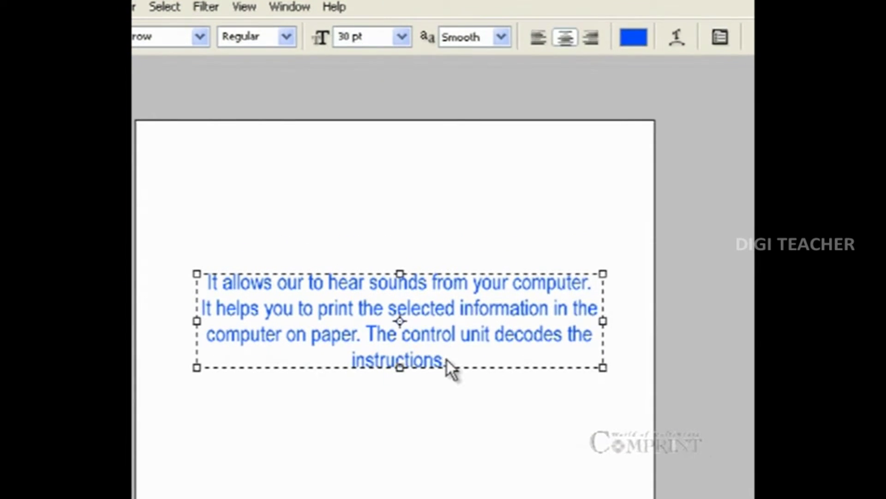
Select all the paragraph text and change its font from Arial Narrow to Arial.
{"action": "right_click", "coordinate": [447, 359]}
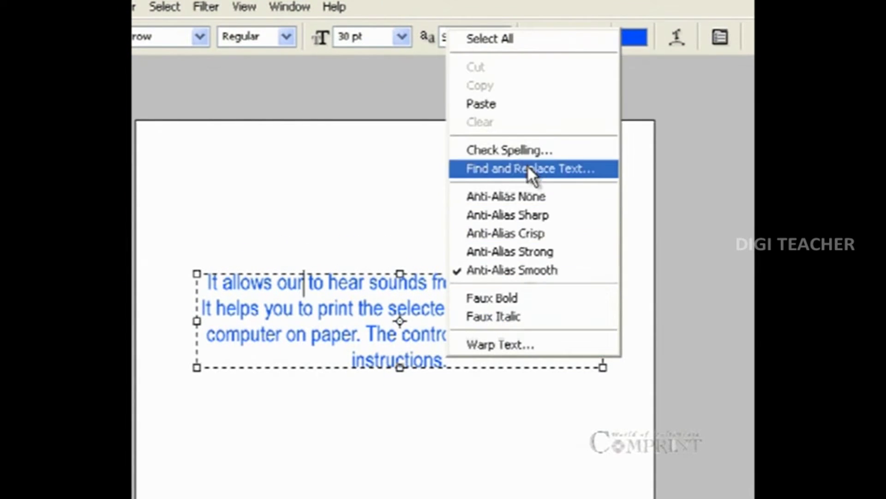
{"action": "left_click", "coordinate": [525, 40]}
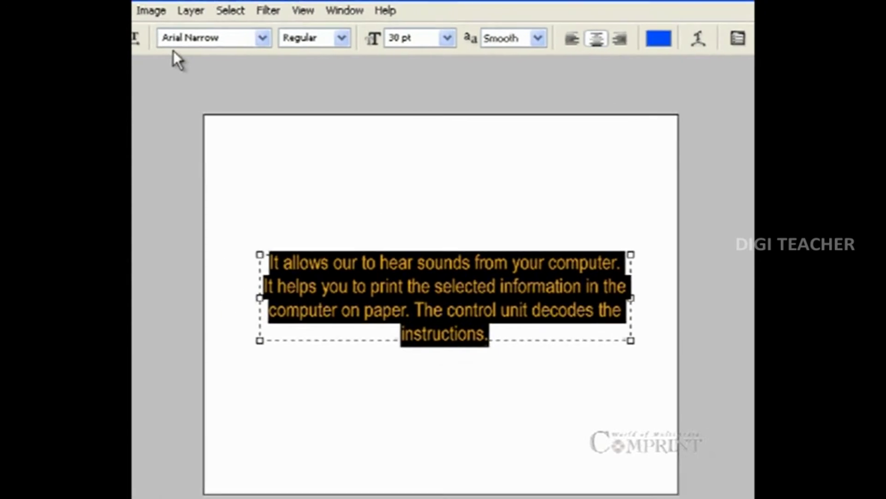
{"action": "left_click", "coordinate": [262, 37]}
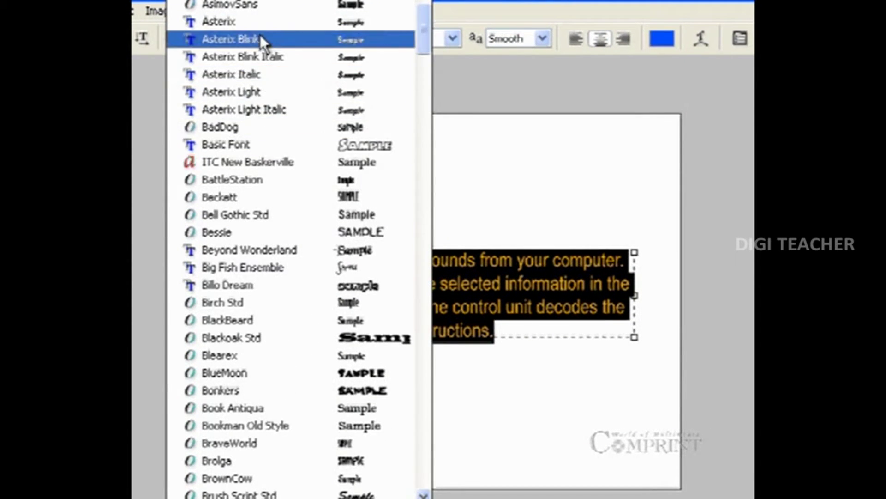
{"action": "scroll", "coordinate": [420, 19], "scroll_direction": "up", "scroll_amount": 1}
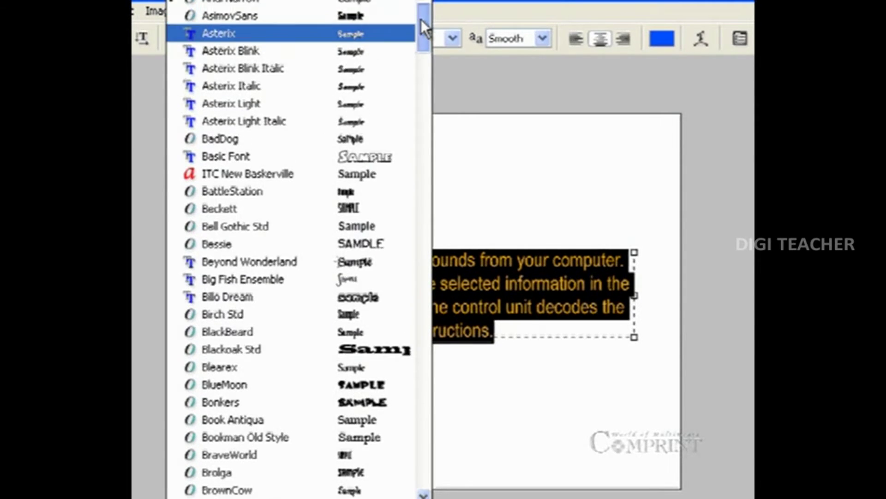
{"action": "scroll", "coordinate": [420, 18], "scroll_direction": "up", "scroll_amount": 1}
{"action": "left_click", "coordinate": [401, 25]}
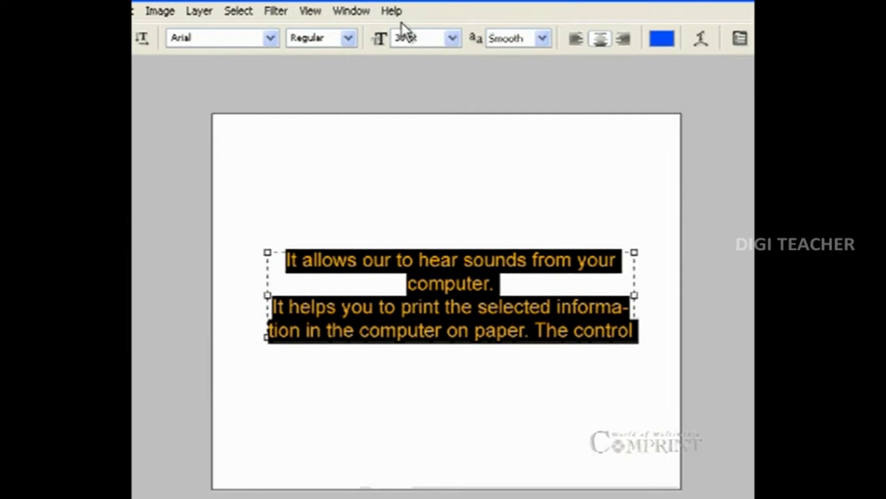
Make the paragraph text italic at 60 pt.
{"action": "left_click", "coordinate": [349, 41]}
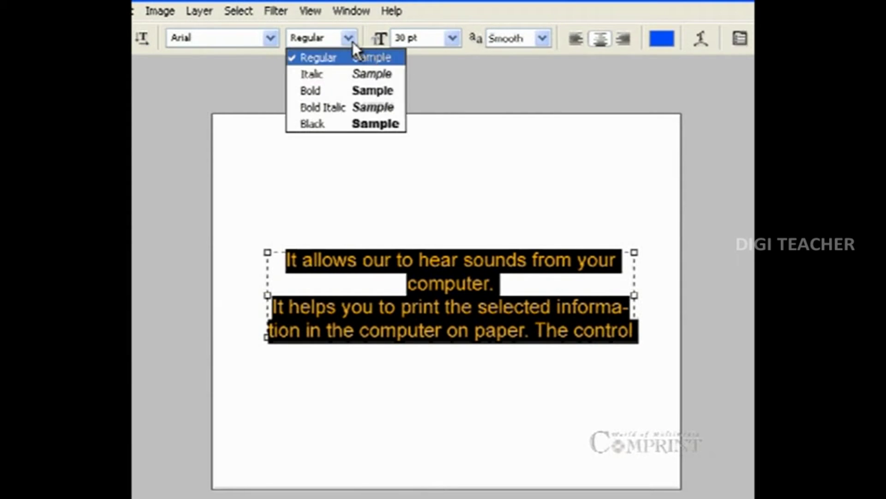
{"action": "left_click", "coordinate": [348, 74]}
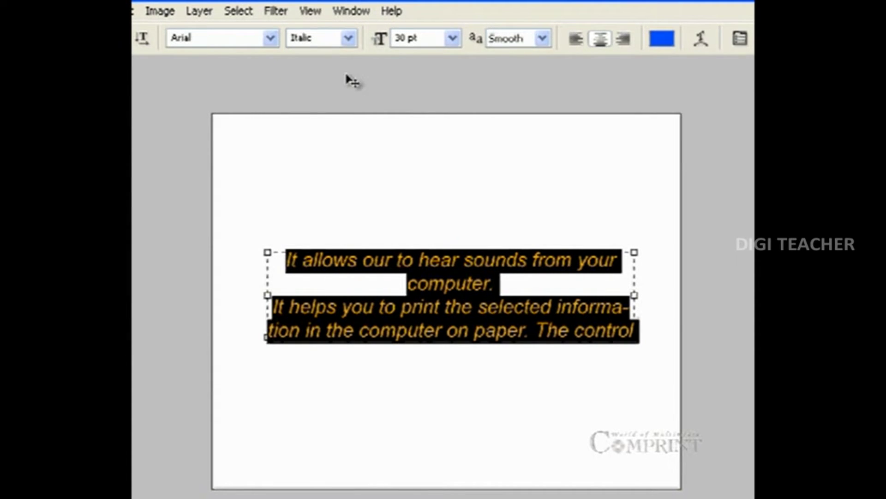
{"action": "left_click", "coordinate": [453, 39]}
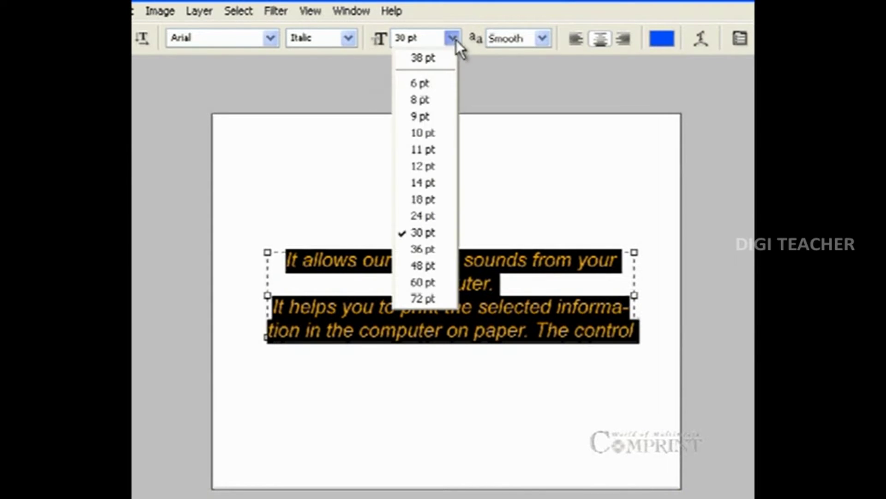
{"action": "left_click", "coordinate": [411, 205]}
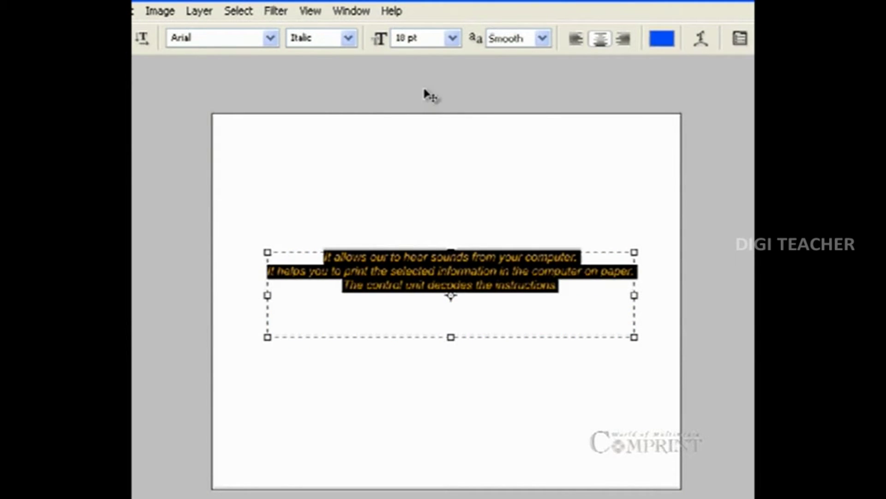
{"action": "left_click", "coordinate": [453, 39]}
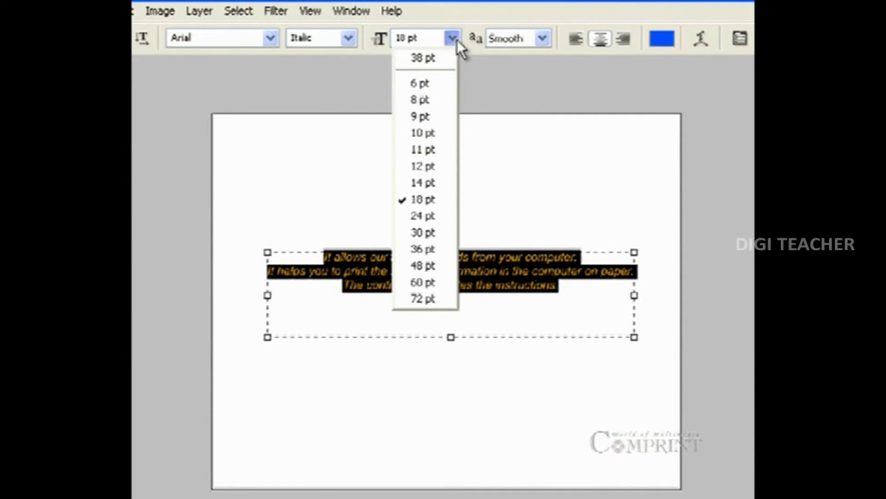
{"action": "left_click", "coordinate": [435, 281]}
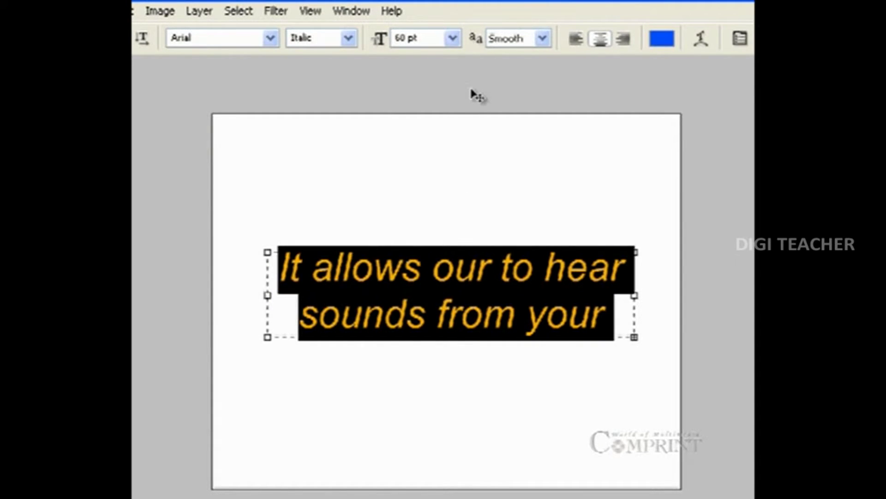
Set the text colour to magenta (ff00ea).
{"action": "left_click", "coordinate": [659, 41]}
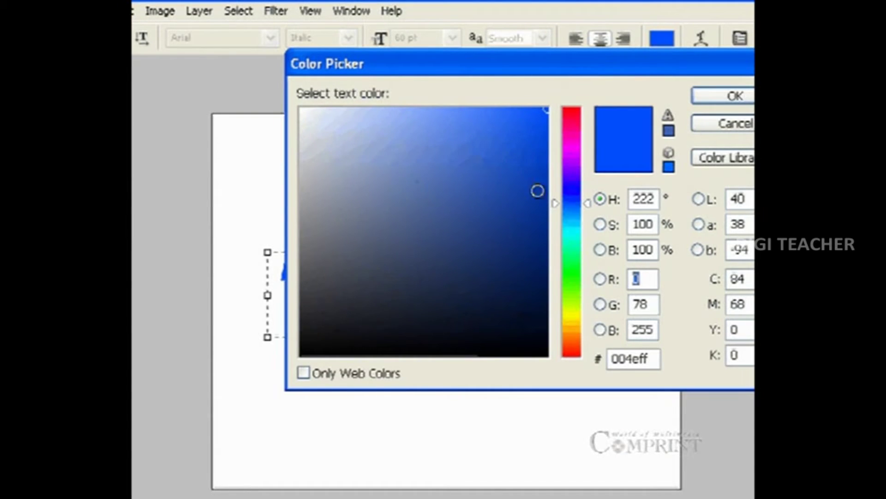
{"action": "left_click_drag", "start_coordinate": [578, 238], "coordinate": [571, 147]}
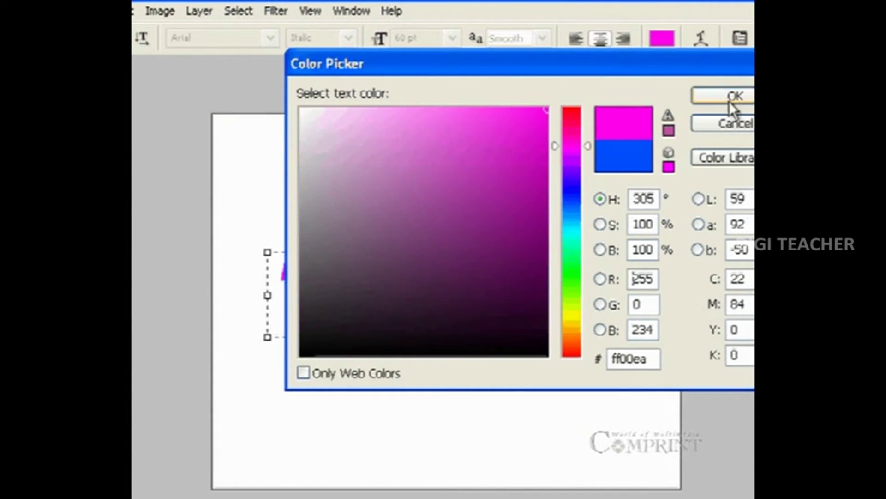
{"action": "left_click", "coordinate": [732, 102]}
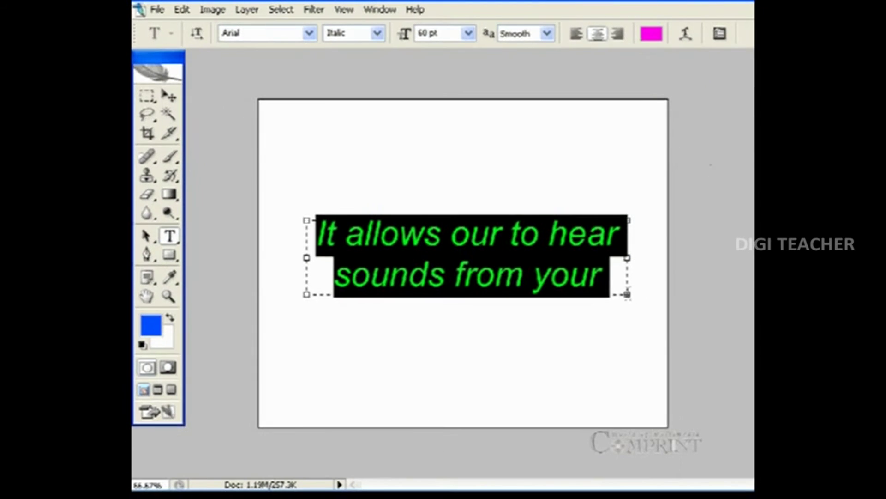
Enlarge the text box and move it up and left on the canvas.
{"action": "left_click_drag", "start_coordinate": [627, 294], "coordinate": [733, 376]}
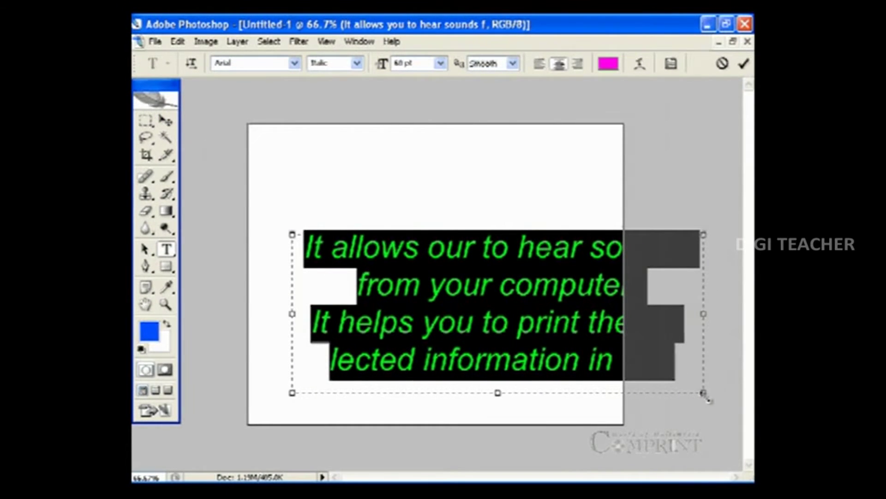
{"action": "left_click_drag", "start_coordinate": [705, 392], "coordinate": [751, 409]}
{"action": "mouse_move", "coordinate": [579, 439]}
{"action": "left_mouse_down"}
{"action": "mouse_move", "coordinate": [511, 367]}
{"action": "mouse_move", "coordinate": [517, 353]}
{"action": "mouse_move", "coordinate": [538, 369]}
{"action": "left_mouse_up"}
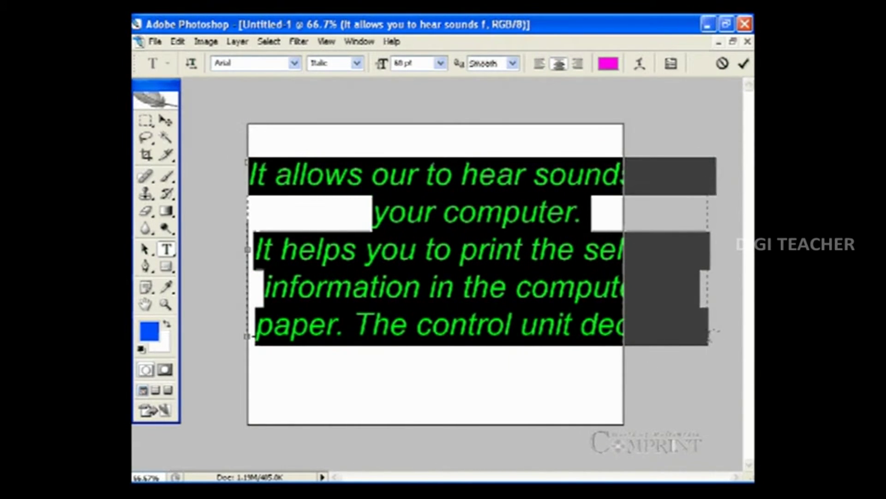
{"action": "left_click", "coordinate": [476, 250]}
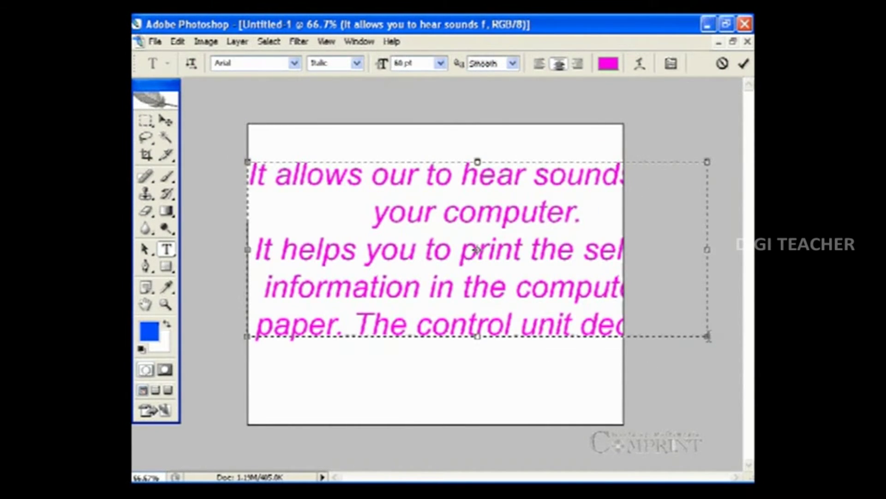
Narrow, centre and lengthen the text box so the paragraph wraps into six lines, then commit.
{"action": "left_click_drag", "start_coordinate": [713, 345], "coordinate": [578, 335]}
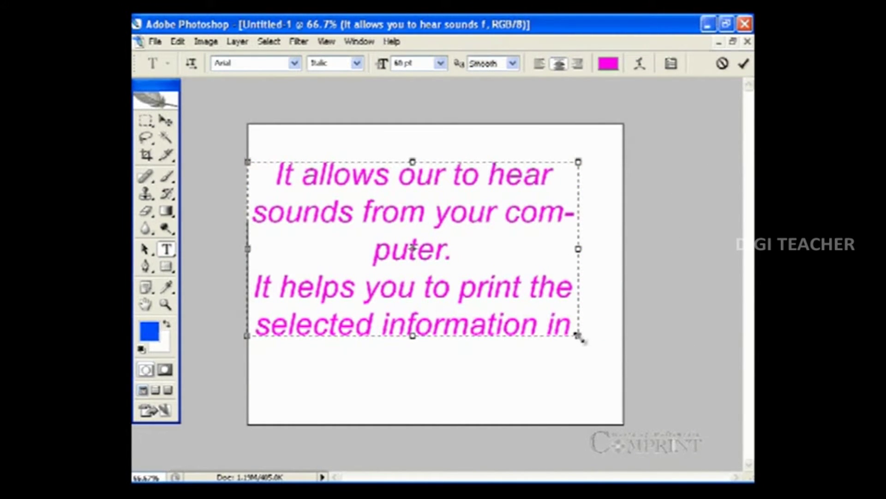
{"action": "left_click_drag", "start_coordinate": [579, 336], "coordinate": [531, 334]}
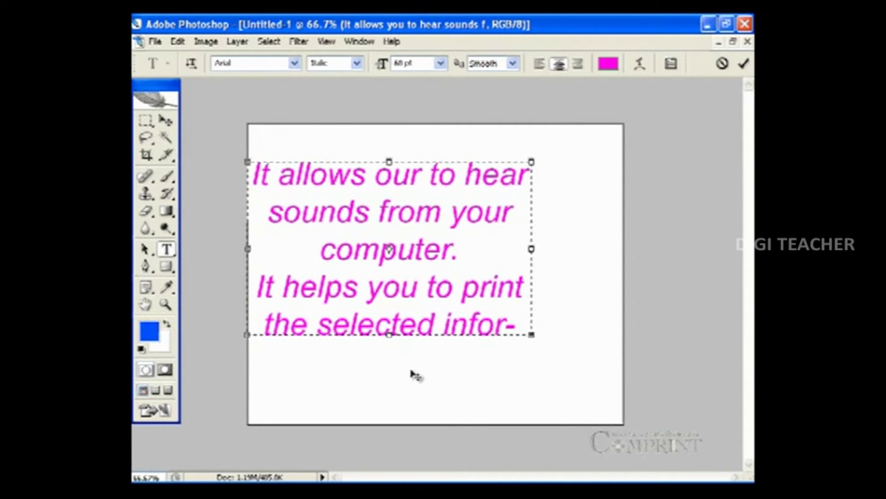
{"action": "left_click_drag", "start_coordinate": [415, 373], "coordinate": [466, 376]}
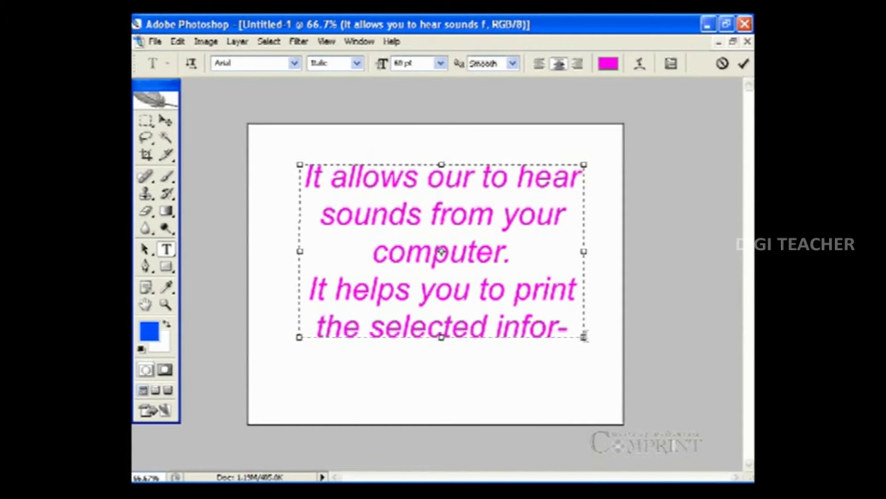
{"action": "left_click_drag", "start_coordinate": [588, 344], "coordinate": [603, 413]}
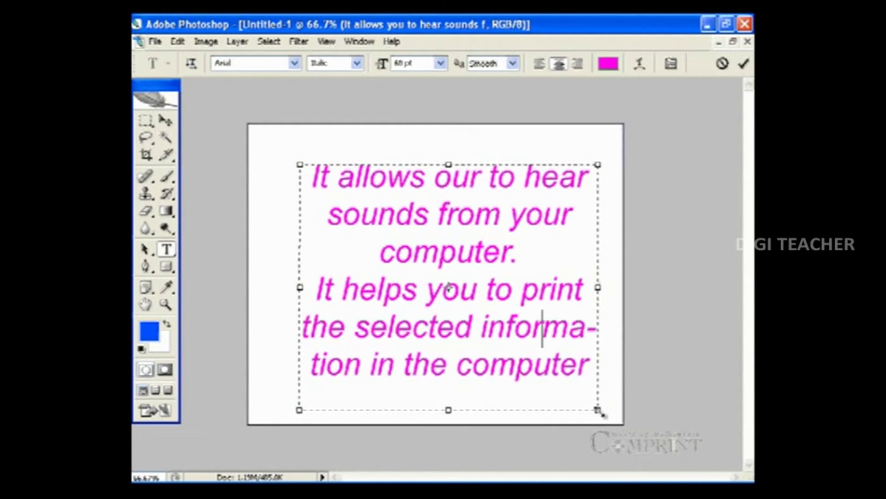
{"action": "left_click_drag", "start_coordinate": [602, 411], "coordinate": [612, 407]}
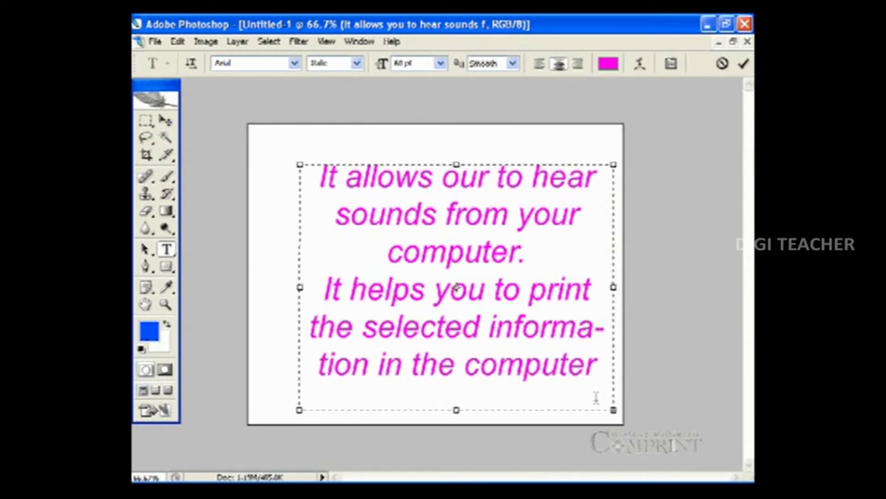
{"action": "key", "text": "ctrl+Return"}
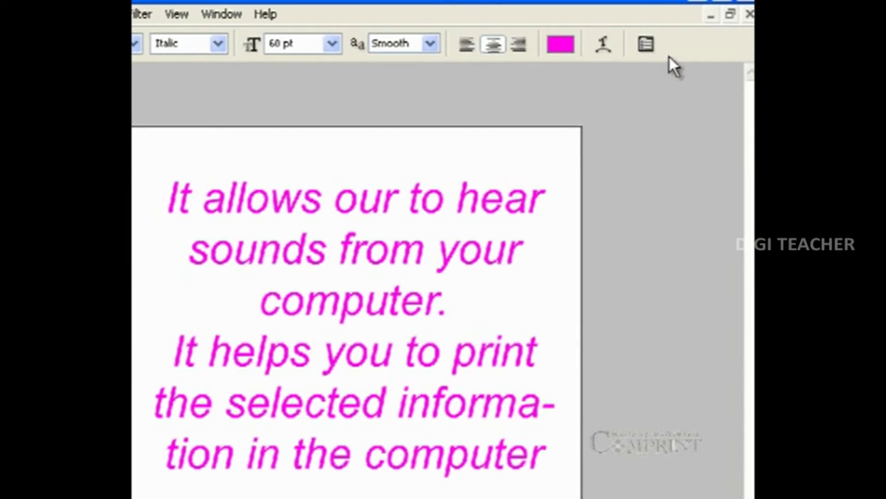
Show the Character panel, reposition it, and select all the paragraph text.
{"action": "left_click", "coordinate": [645, 45]}
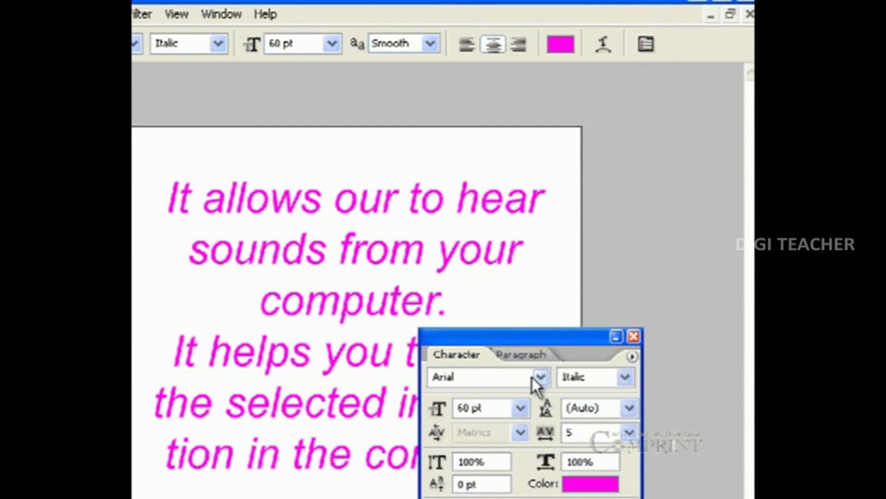
{"action": "mouse_move", "coordinate": [504, 338]}
{"action": "left_mouse_down"}
{"action": "mouse_move", "coordinate": [580, 288]}
{"action": "mouse_move", "coordinate": [612, 222]}
{"action": "left_mouse_up"}
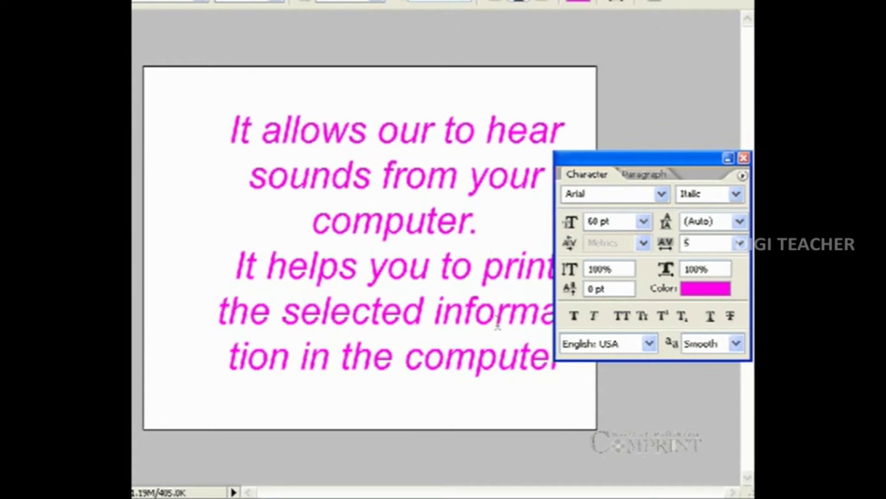
{"action": "left_click_drag", "start_coordinate": [395, 264], "coordinate": [214, 95]}
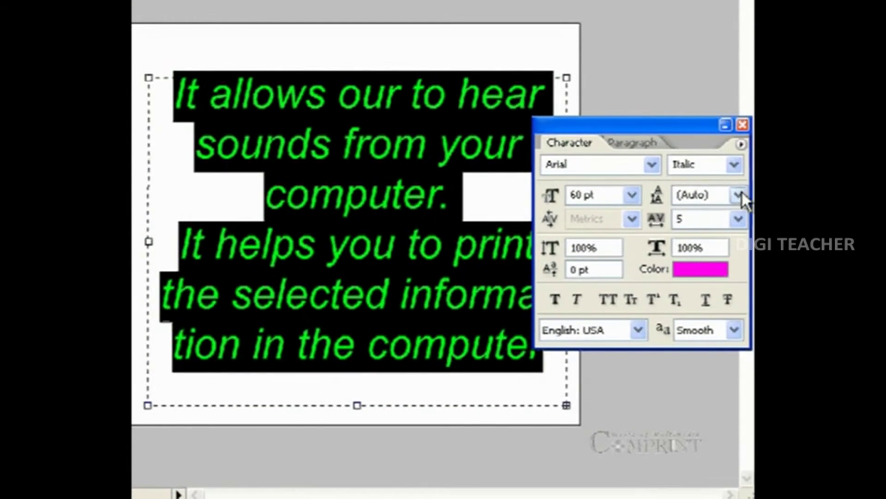
Apply 8 pt leading, then undo it back to Auto.
{"action": "left_click", "coordinate": [739, 194]}
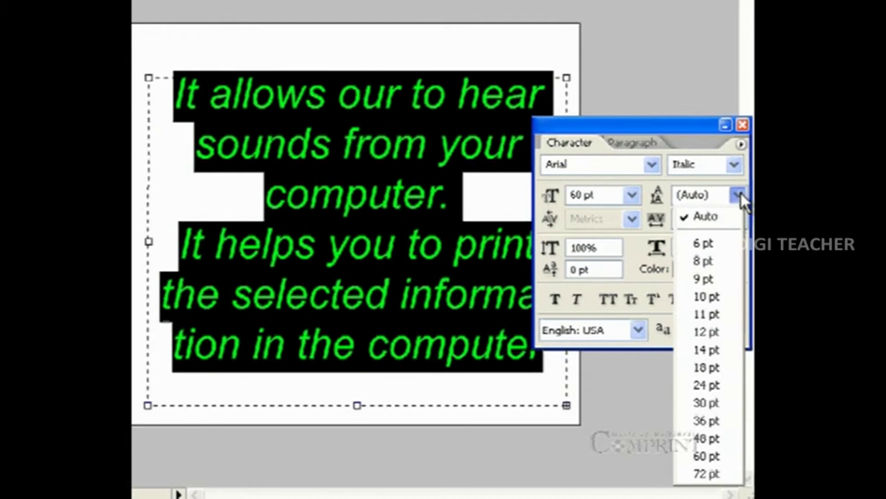
{"action": "left_click", "coordinate": [714, 265]}
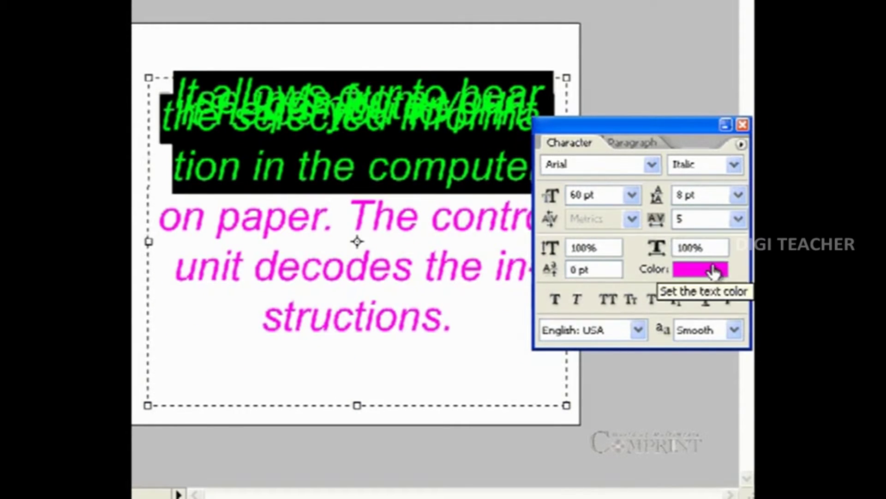
{"action": "key", "text": "ctrl+z"}
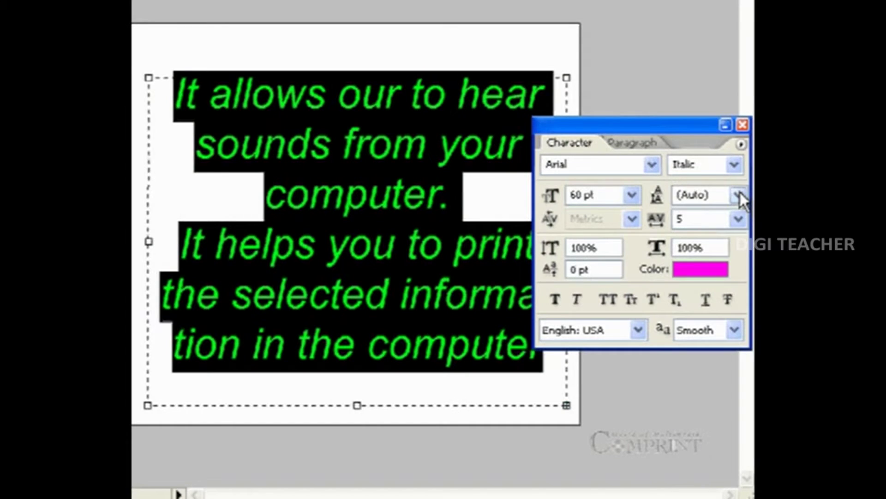
{"action": "left_click", "coordinate": [739, 194]}
Try 30 pt leading on the text and undo it.
{"action": "left_click", "coordinate": [721, 403]}
{"action": "key", "text": "ctrl+z"}
{"action": "left_click", "coordinate": [739, 194]}
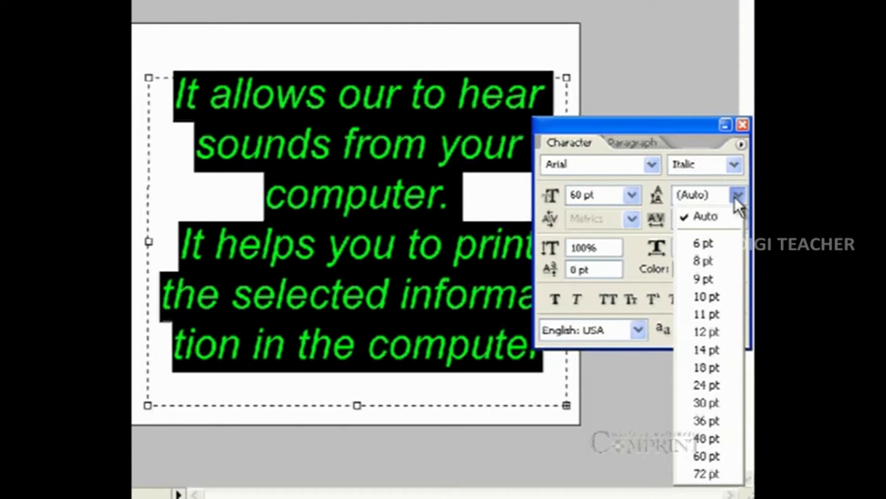
Delete the printing sentence and the leftover control unit text.
{"action": "left_click", "coordinate": [536, 376]}
{"action": "mouse_move", "coordinate": [541, 358]}
{"action": "left_mouse_down"}
{"action": "mouse_move", "coordinate": [483, 328]}
{"action": "mouse_move", "coordinate": [177, 247]}
{"action": "left_mouse_up"}
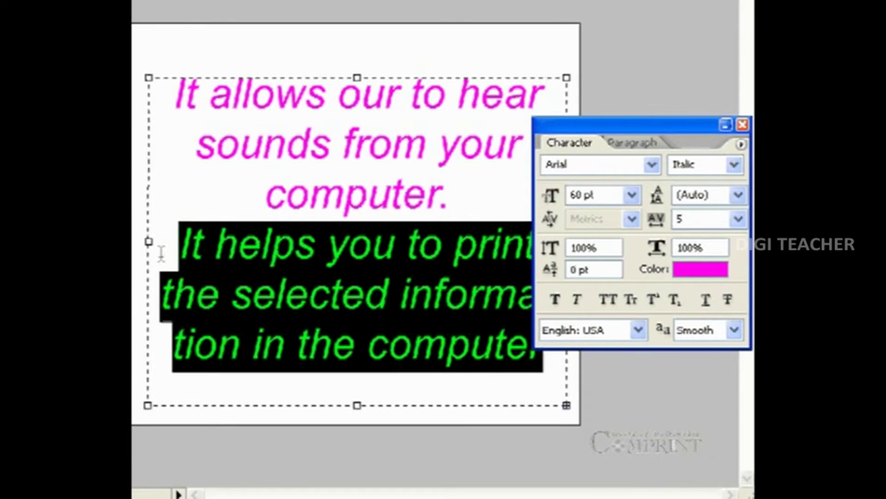
{"action": "key", "text": "BackSpace"}
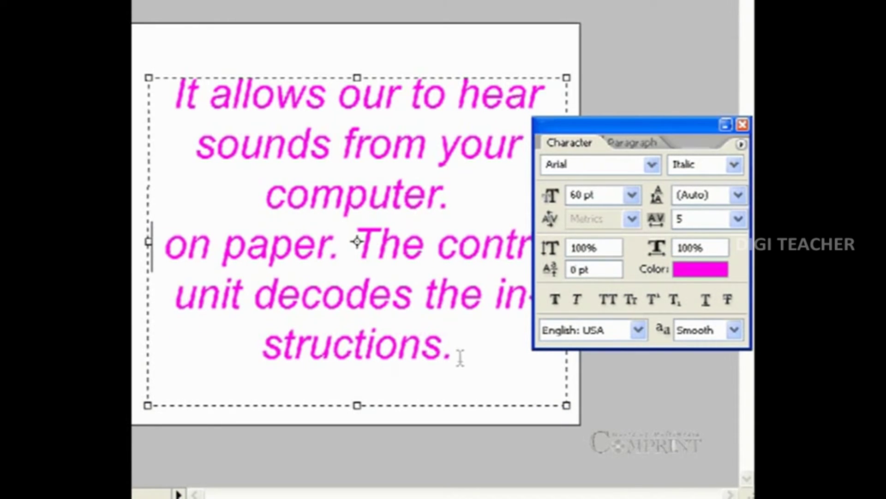
{"action": "left_click_drag", "start_coordinate": [488, 363], "coordinate": [175, 90]}
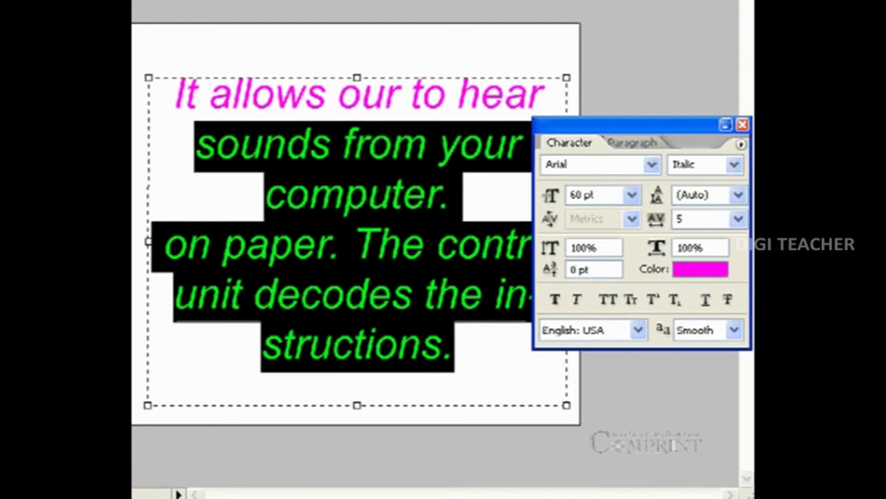
{"action": "mouse_move", "coordinate": [459, 372]}
{"action": "left_mouse_down"}
{"action": "mouse_move", "coordinate": [196, 249]}
{"action": "mouse_move", "coordinate": [155, 247]}
{"action": "left_mouse_up"}
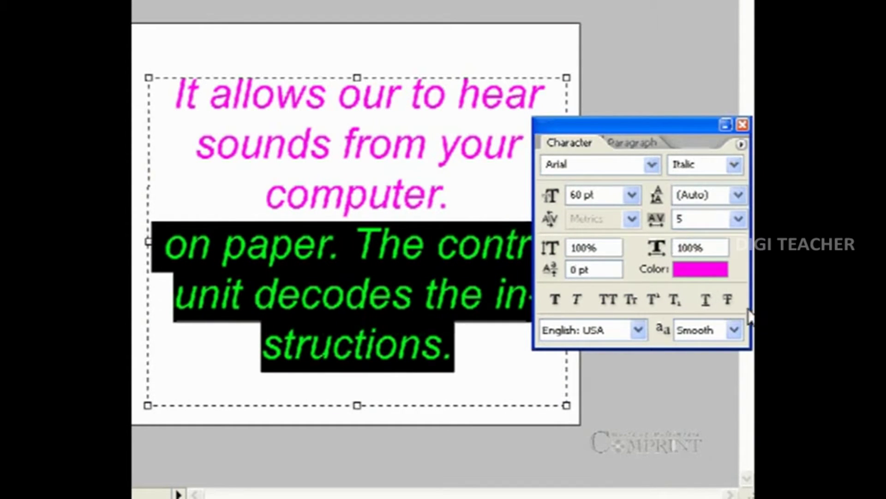
{"action": "key", "text": "Delete"}
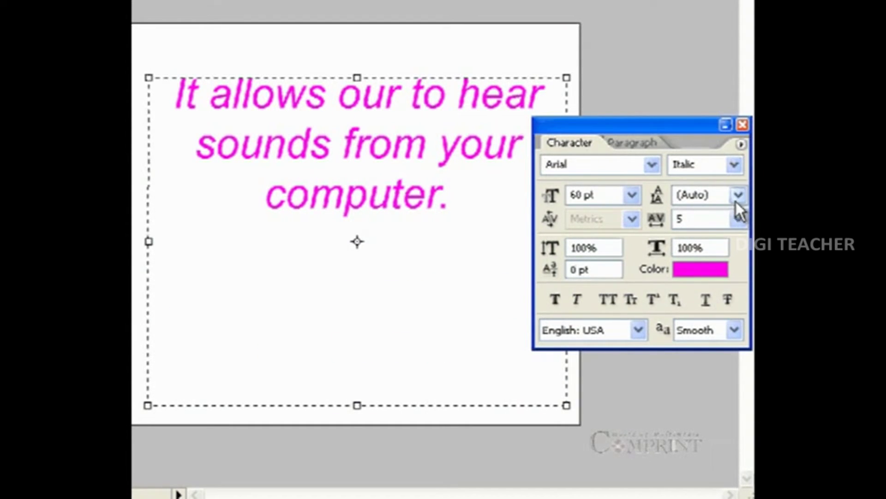
Select the remaining first sentence for leading changes.
{"action": "mouse_move", "coordinate": [485, 205]}
{"action": "left_mouse_down"}
{"action": "mouse_move", "coordinate": [237, 143]}
{"action": "mouse_move", "coordinate": [139, 90]}
{"action": "left_mouse_up"}
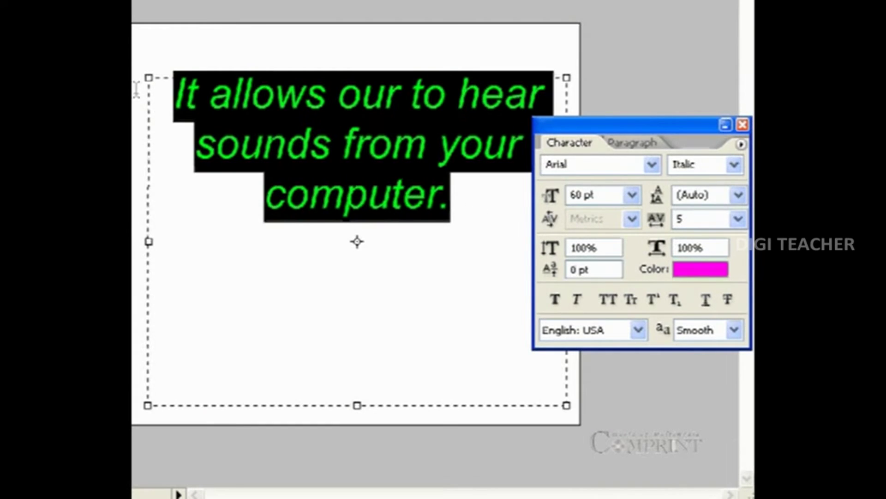
{"action": "left_click", "coordinate": [737, 219]}
{"action": "left_click", "coordinate": [739, 195]}
Raise the sentence's leading through 8, 14, 48 and 72 pt.
{"action": "left_click", "coordinate": [706, 262]}
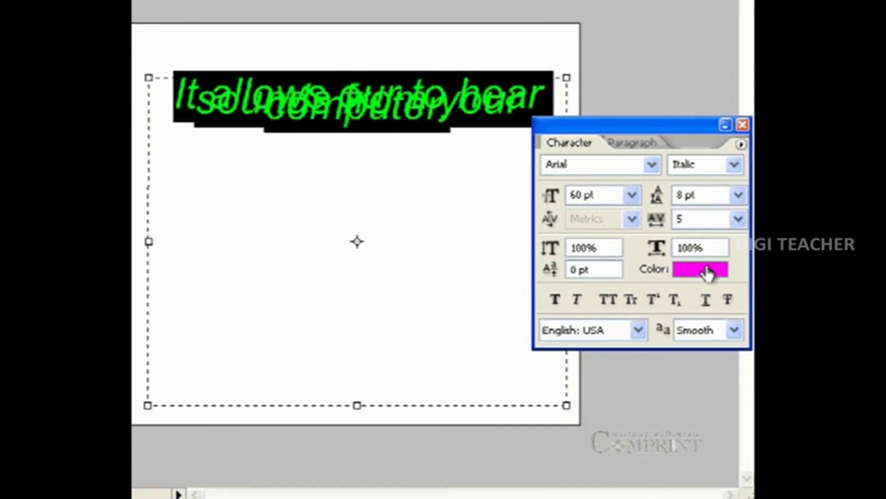
{"action": "left_click", "coordinate": [739, 196]}
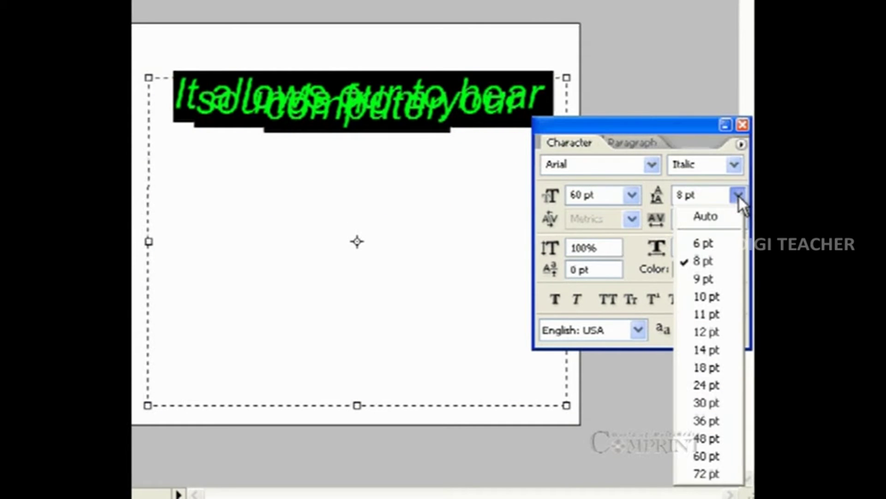
{"action": "left_click", "coordinate": [719, 349]}
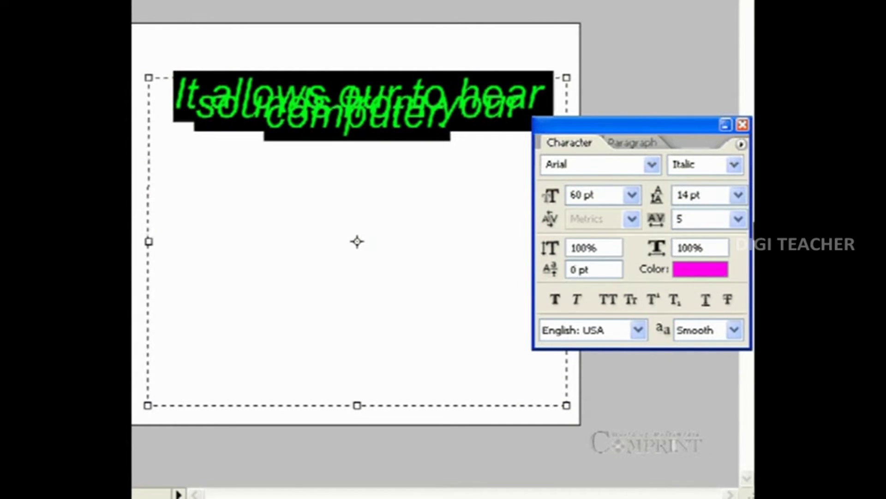
{"action": "left_click", "coordinate": [739, 196]}
{"action": "left_click", "coordinate": [698, 442]}
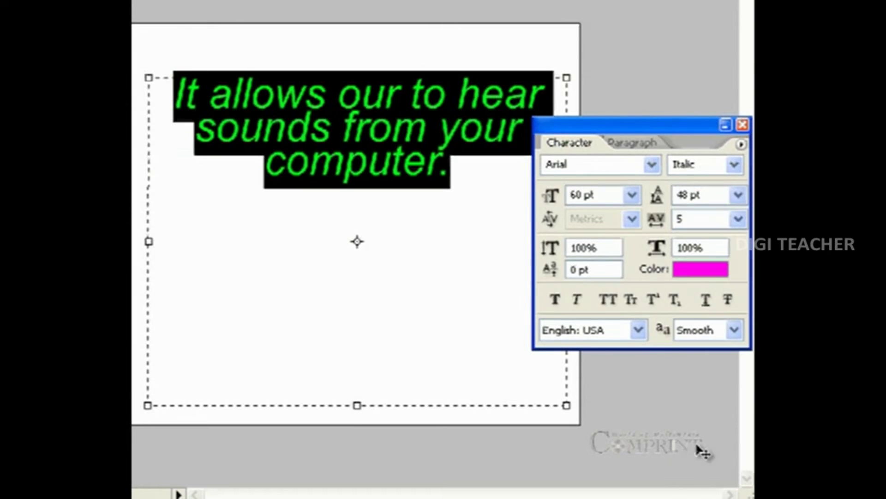
{"action": "left_click", "coordinate": [739, 196]}
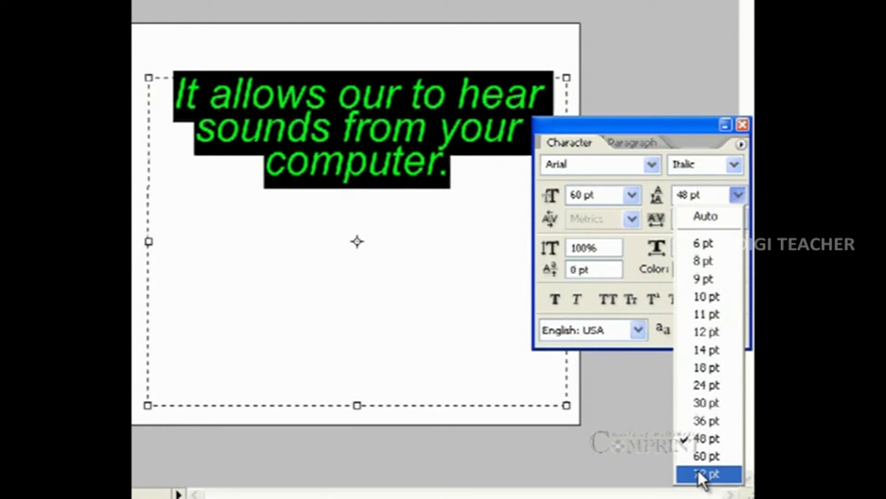
{"action": "left_click", "coordinate": [698, 471]}
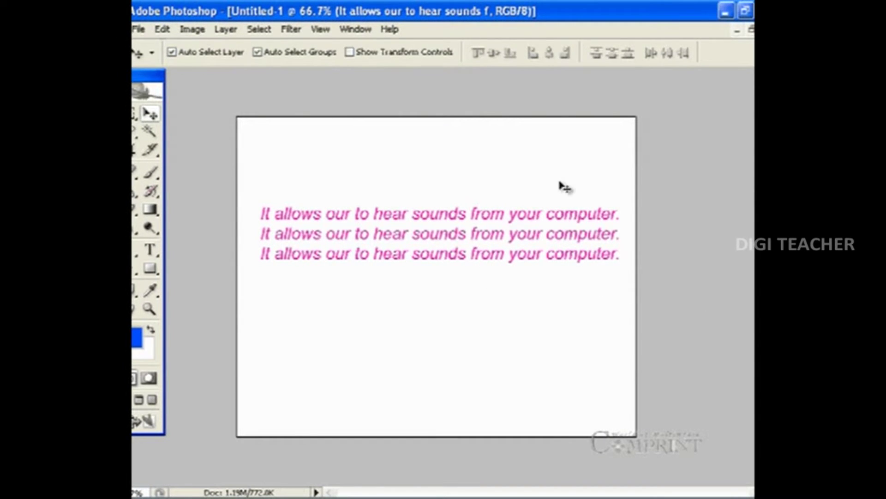
With the Type tool, show the Character panel and select all three sentence lines.
{"action": "left_click", "coordinate": [150, 250]}
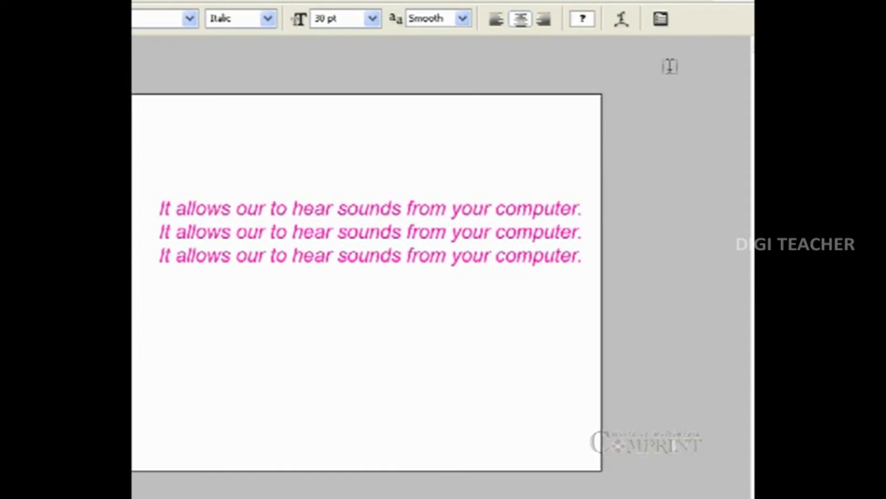
{"action": "left_click", "coordinate": [656, 20]}
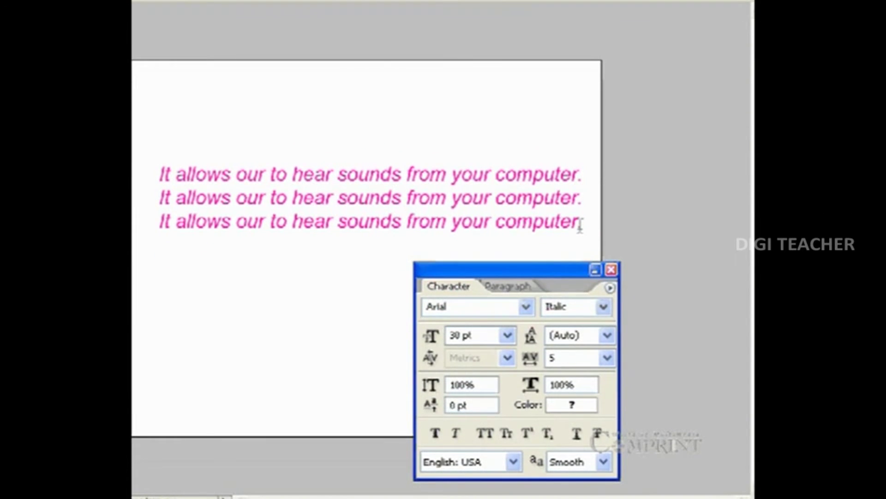
{"action": "mouse_move", "coordinate": [579, 222]}
{"action": "left_mouse_down"}
{"action": "mouse_move", "coordinate": [502, 224]}
{"action": "mouse_move", "coordinate": [141, 153]}
{"action": "left_mouse_up"}
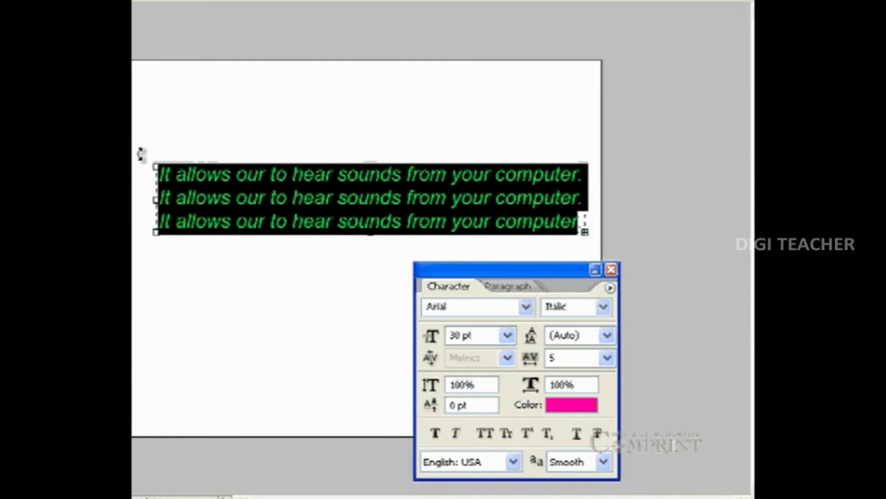
Try 60 pt leading and undo it, then make the text box taller and centre the lines.
{"action": "left_click", "coordinate": [607, 335]}
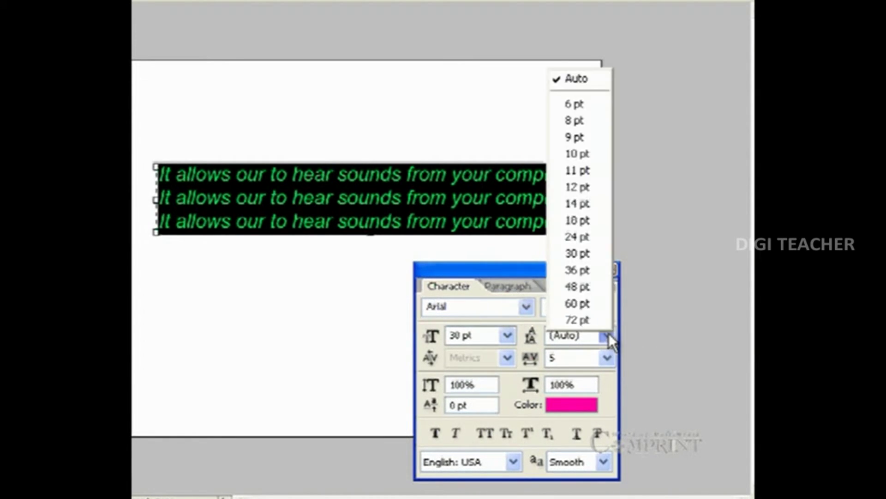
{"action": "left_click", "coordinate": [594, 308]}
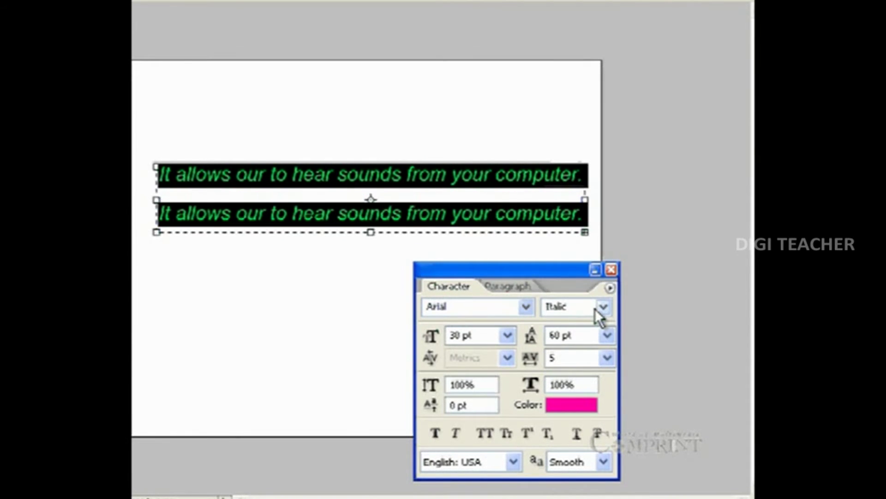
{"action": "key", "text": "ctrl+t"}
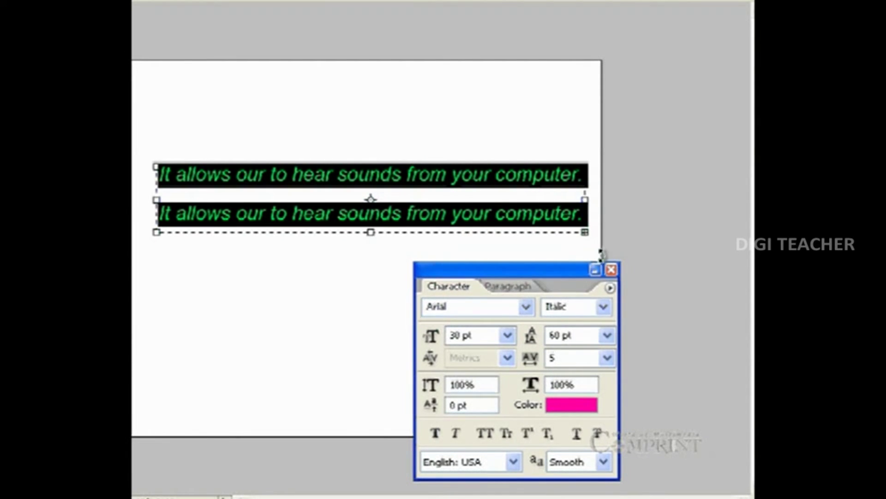
{"action": "key", "text": "ctrl+z"}
{"action": "mouse_move", "coordinate": [586, 232]}
{"action": "left_mouse_down"}
{"action": "mouse_move", "coordinate": [627, 305]}
{"action": "mouse_move", "coordinate": [625, 340]}
{"action": "left_mouse_up"}
{"action": "key", "text": "ctrl+shift+c"}
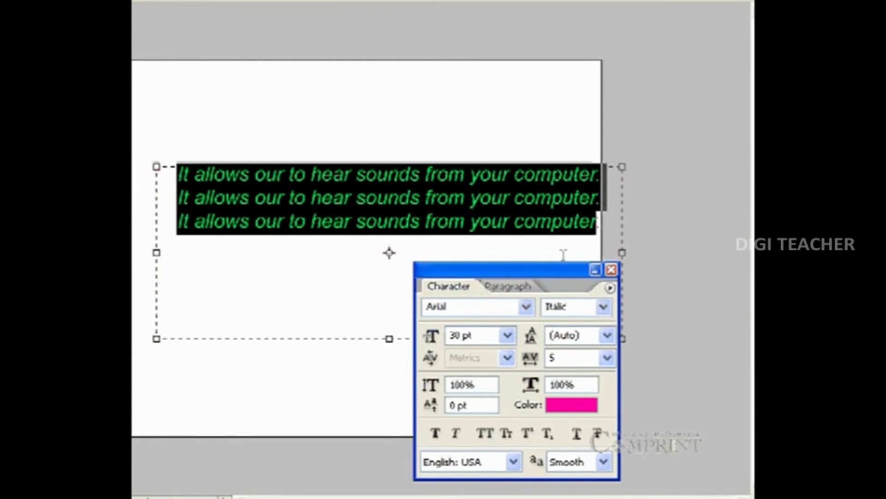
Set the leading to 72 pt and place the cursor inside the word 'sounds'.
{"action": "left_click", "coordinate": [607, 335]}
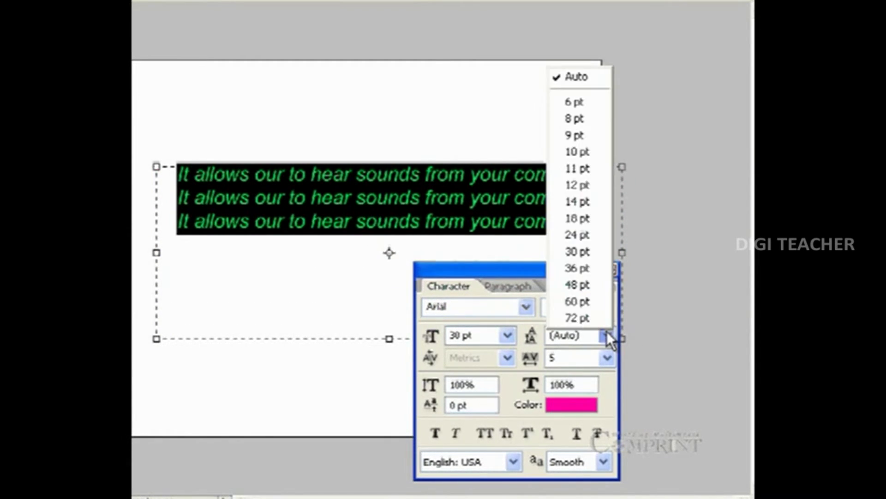
{"action": "left_click", "coordinate": [602, 318]}
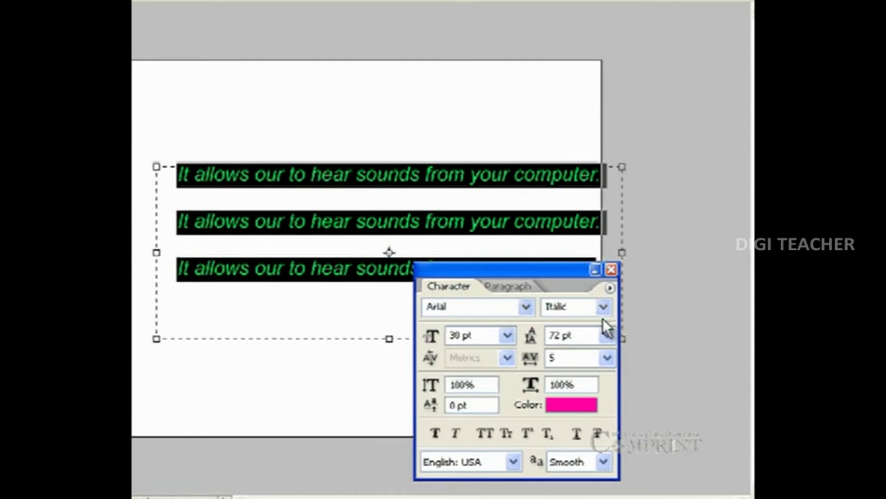
{"action": "left_click_drag", "start_coordinate": [555, 269], "coordinate": [618, 330]}
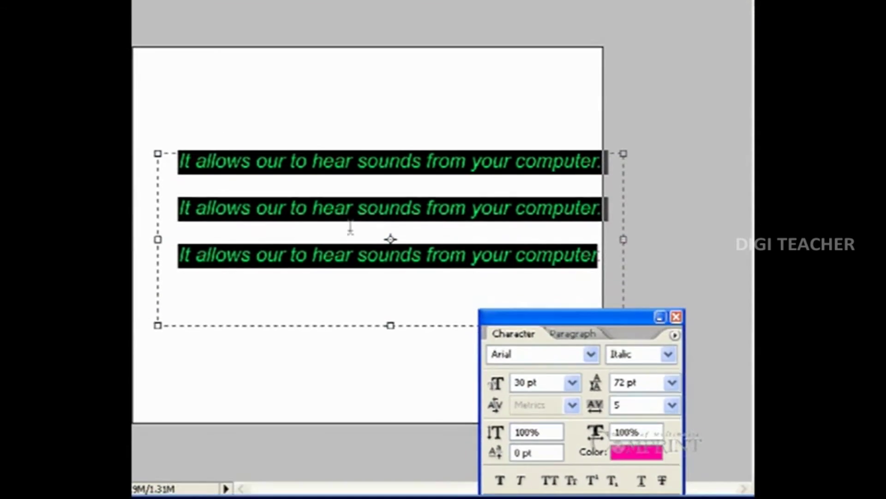
{"action": "left_click_drag", "start_coordinate": [591, 306], "coordinate": [597, 287]}
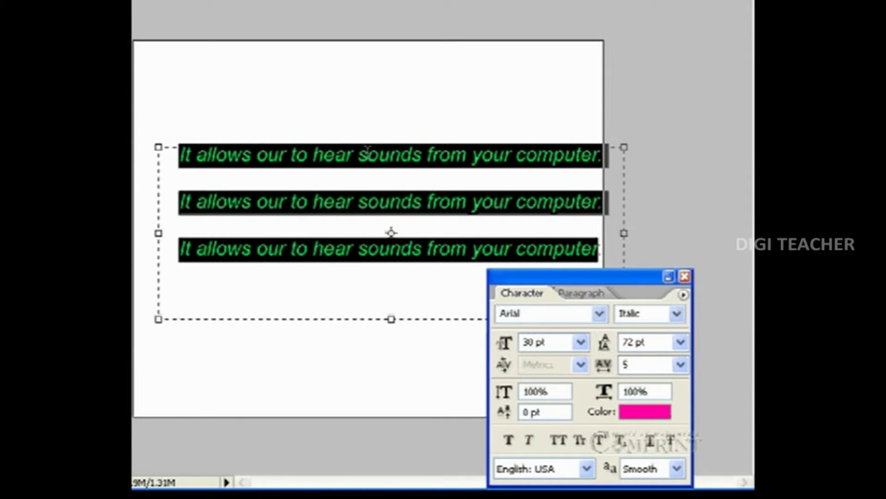
{"action": "left_click", "coordinate": [369, 153]}
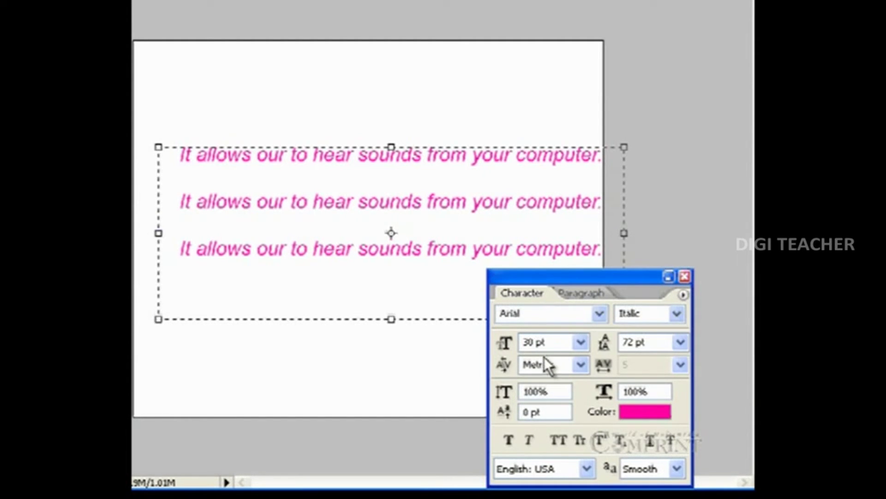
Try kerning at -5 and 75, then widen tracking to 200.
{"action": "left_click", "coordinate": [580, 364]}
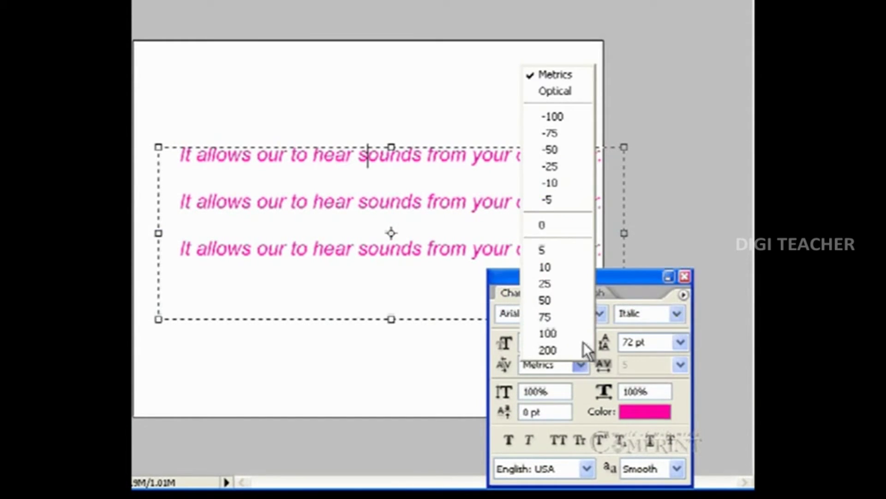
{"action": "left_click", "coordinate": [567, 199]}
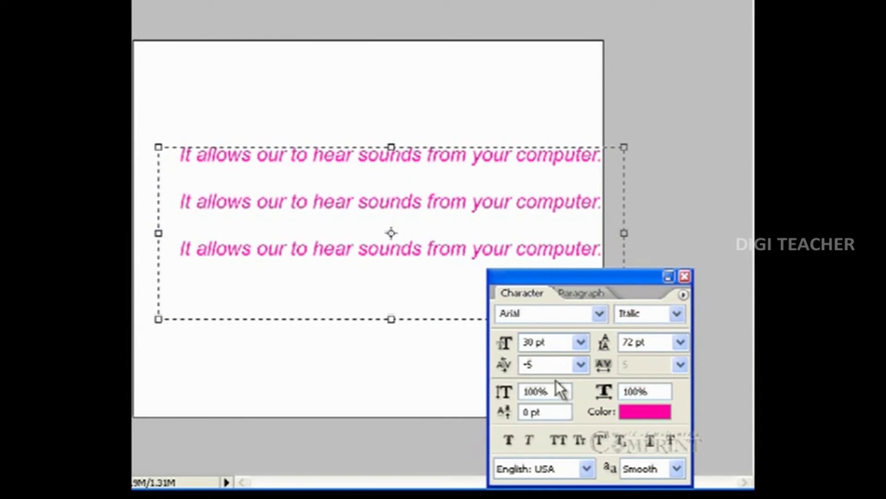
{"action": "left_click", "coordinate": [576, 364]}
{"action": "left_click", "coordinate": [575, 317]}
{"action": "left_click", "coordinate": [583, 364]}
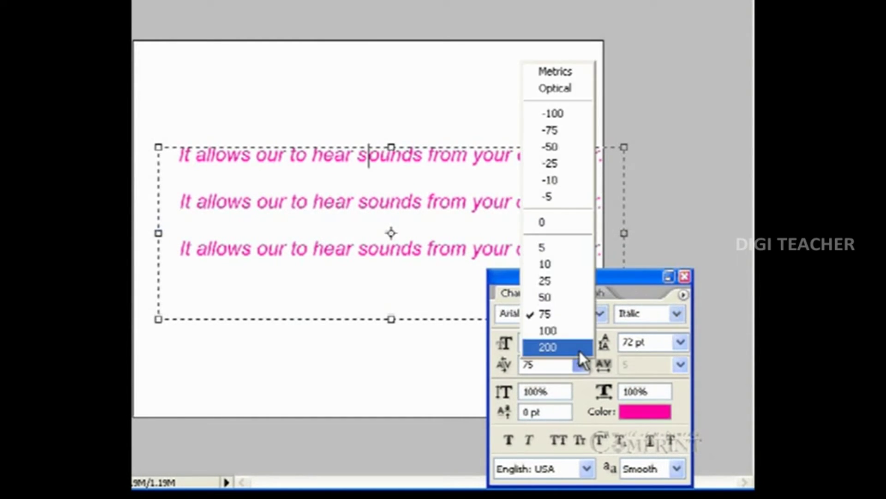
{"action": "left_click", "coordinate": [579, 350]}
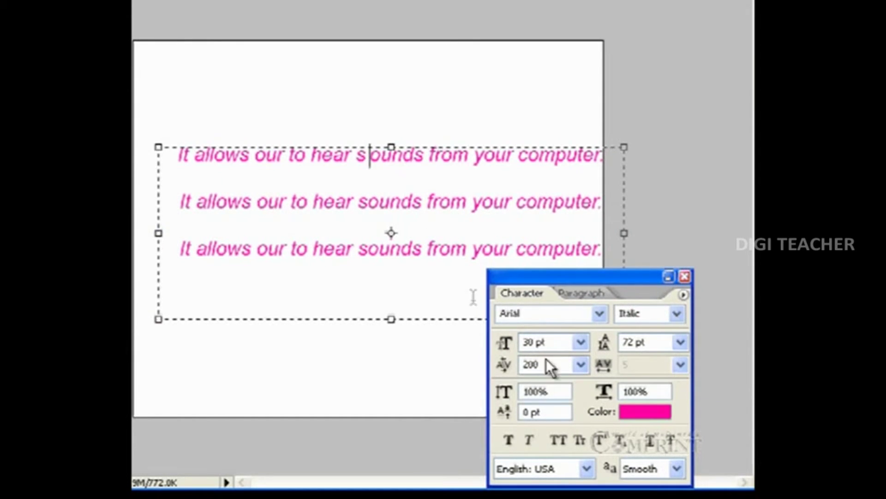
Set tracking to 0, 50, 200, finally -100, then select the first line.
{"action": "left_click", "coordinate": [580, 366]}
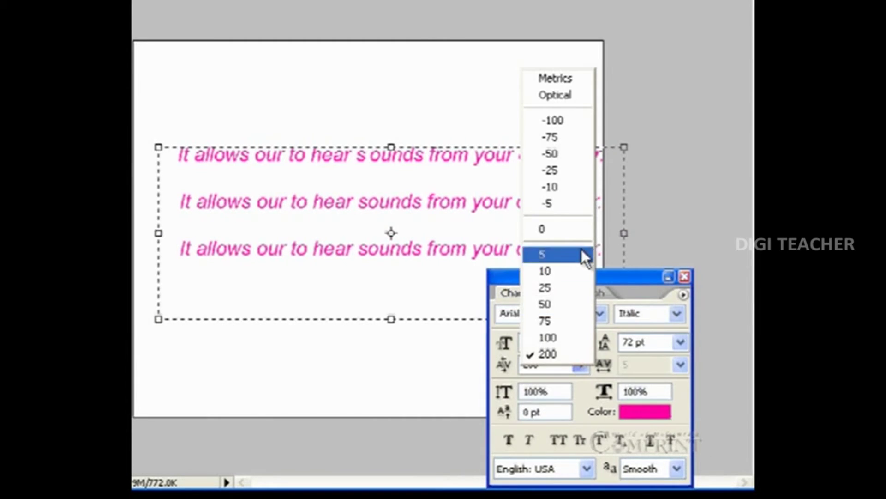
{"action": "left_click", "coordinate": [573, 231]}
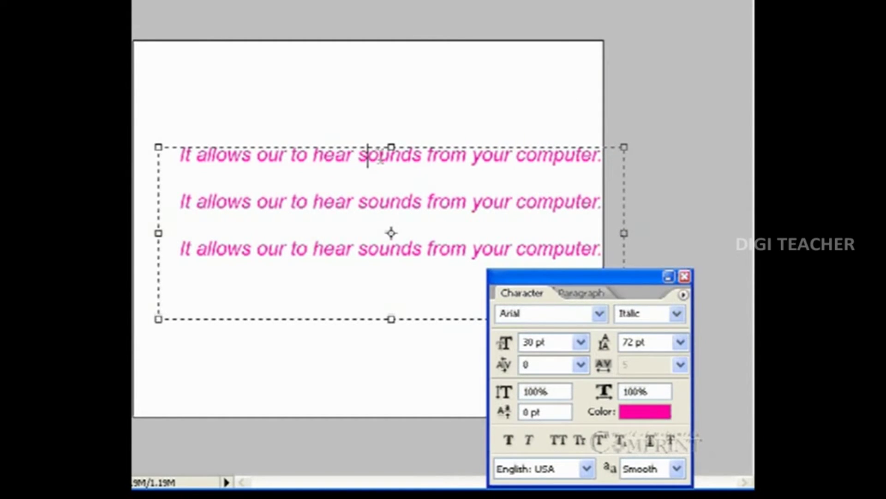
{"action": "left_click", "coordinate": [580, 365]}
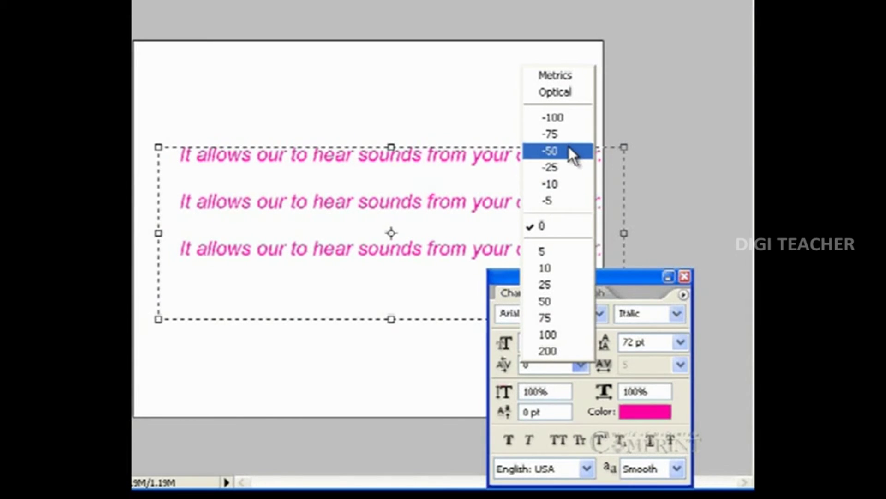
{"action": "left_click", "coordinate": [559, 303]}
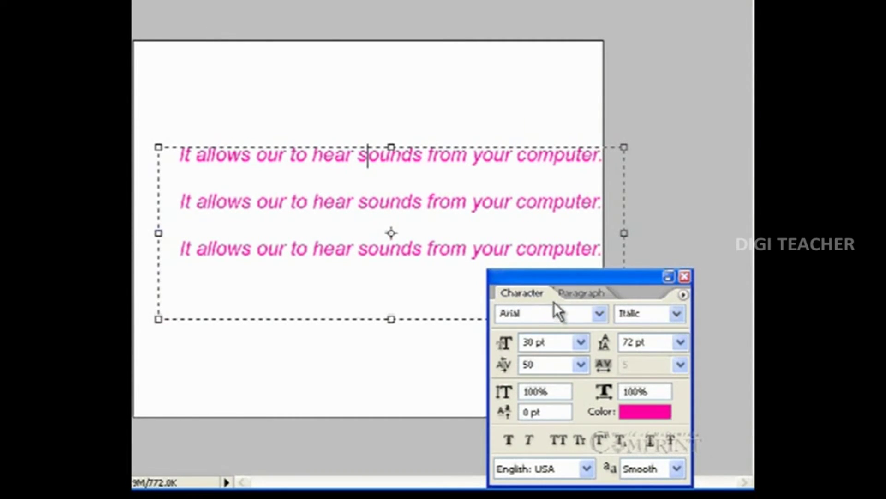
{"action": "left_click", "coordinate": [582, 365]}
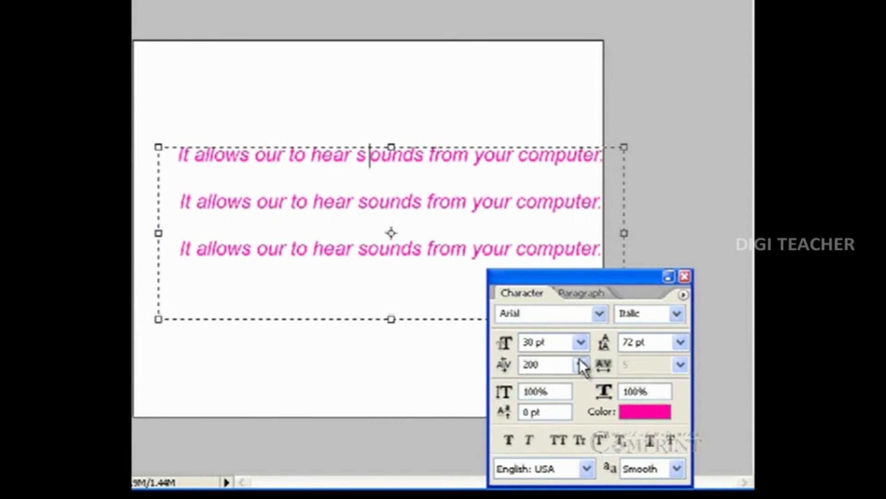
{"action": "left_click", "coordinate": [582, 365]}
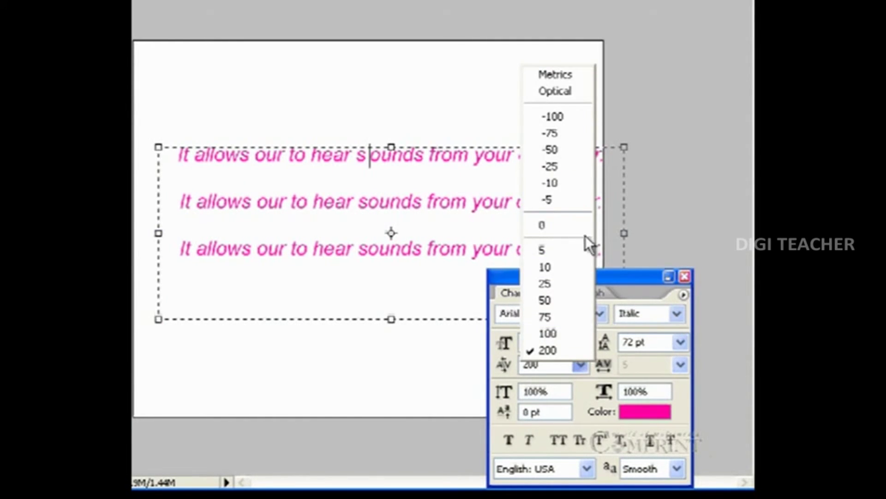
{"action": "left_click", "coordinate": [581, 118]}
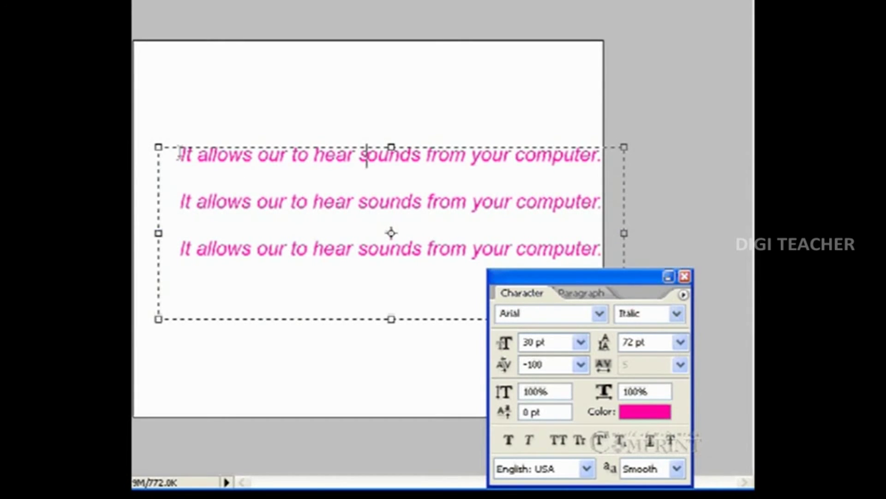
{"action": "left_click_drag", "start_coordinate": [180, 156], "coordinate": [605, 158]}
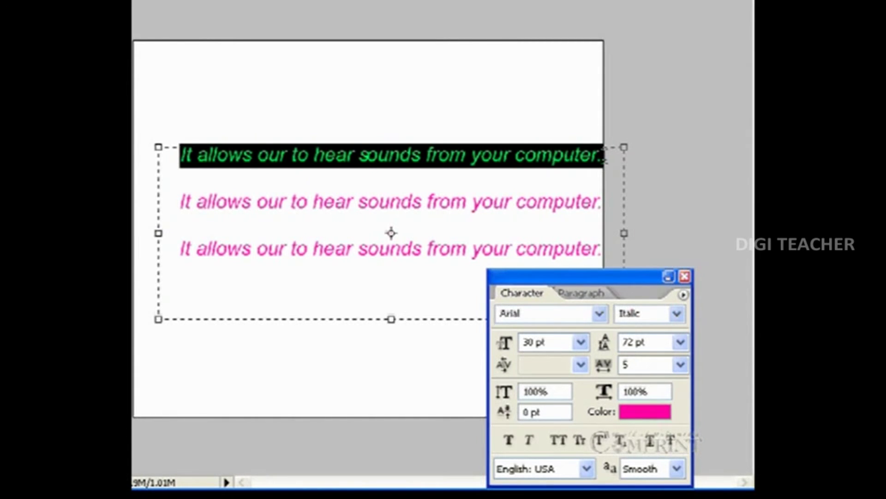
Try first-line letter spacing of 100, 5, 10, 25 and 10, settling on 25.
{"action": "left_click", "coordinate": [680, 365]}
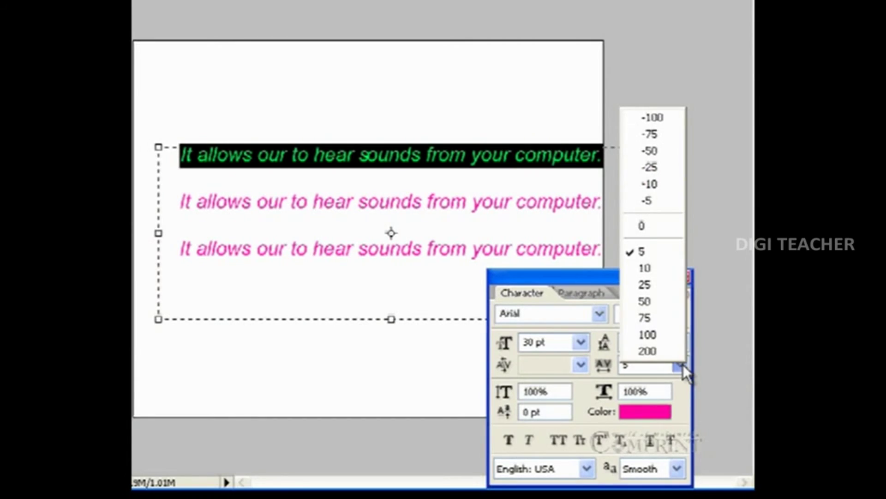
{"action": "left_click", "coordinate": [674, 334]}
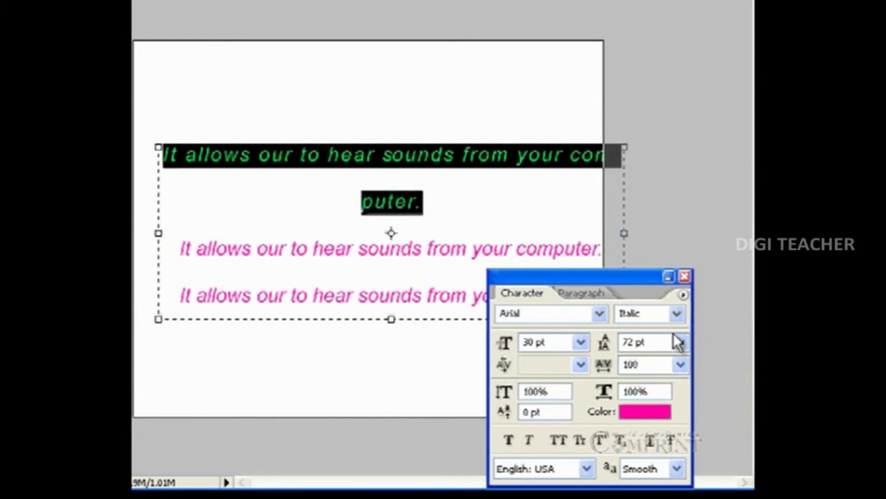
{"action": "left_click", "coordinate": [679, 365]}
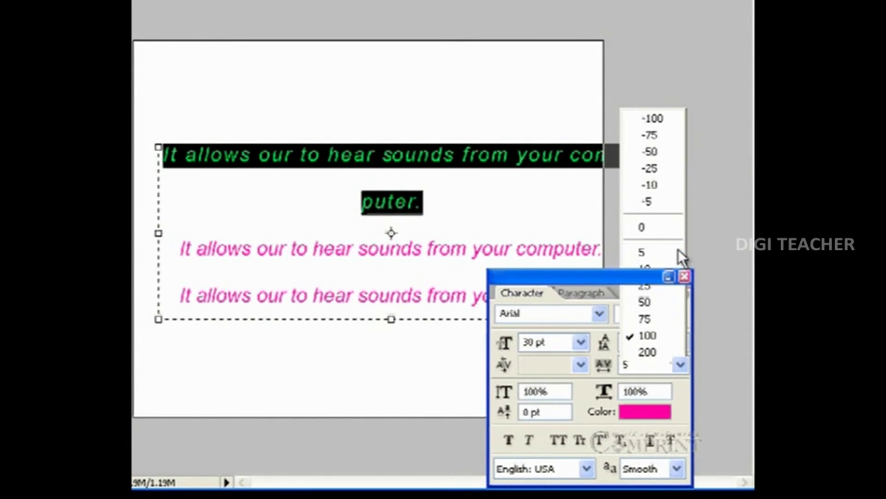
{"action": "left_click", "coordinate": [680, 253]}
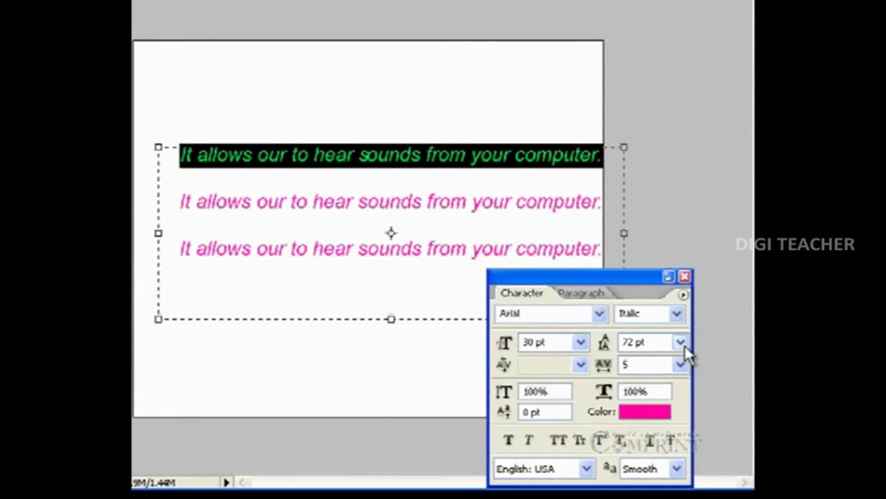
{"action": "left_click", "coordinate": [680, 364]}
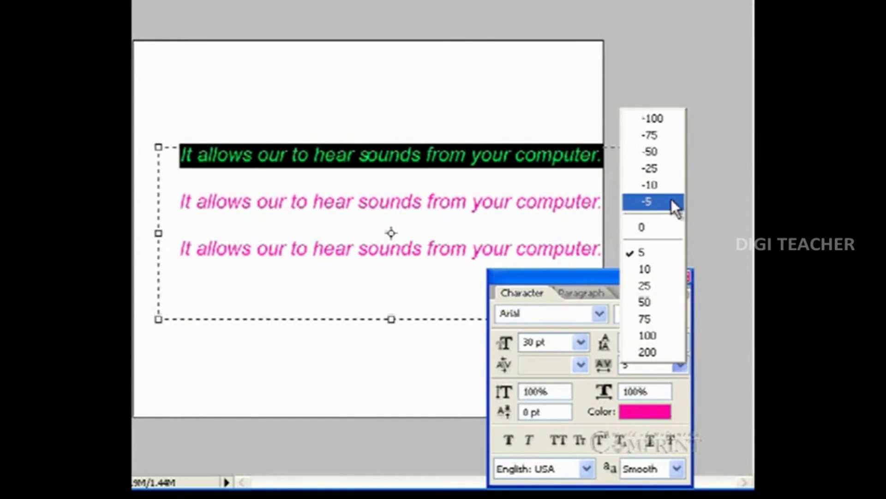
{"action": "left_click", "coordinate": [669, 267]}
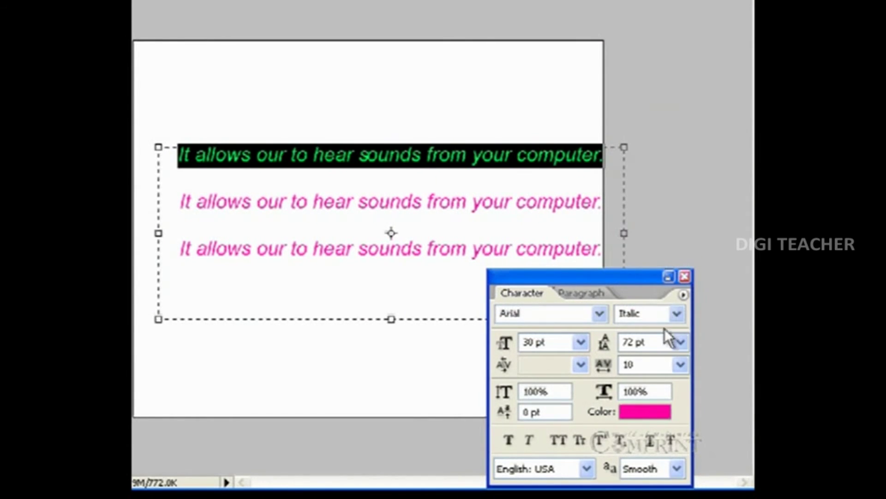
{"action": "left_click", "coordinate": [680, 367]}
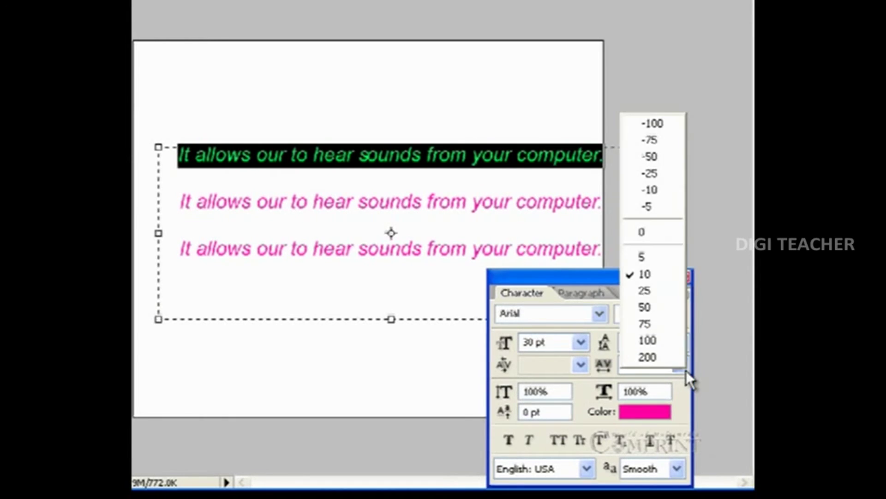
{"action": "left_click", "coordinate": [672, 286]}
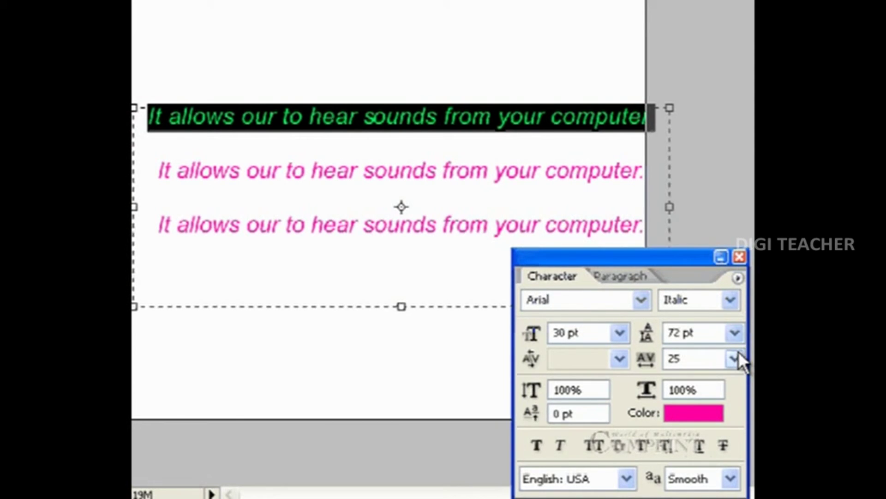
{"action": "left_click", "coordinate": [736, 359]}
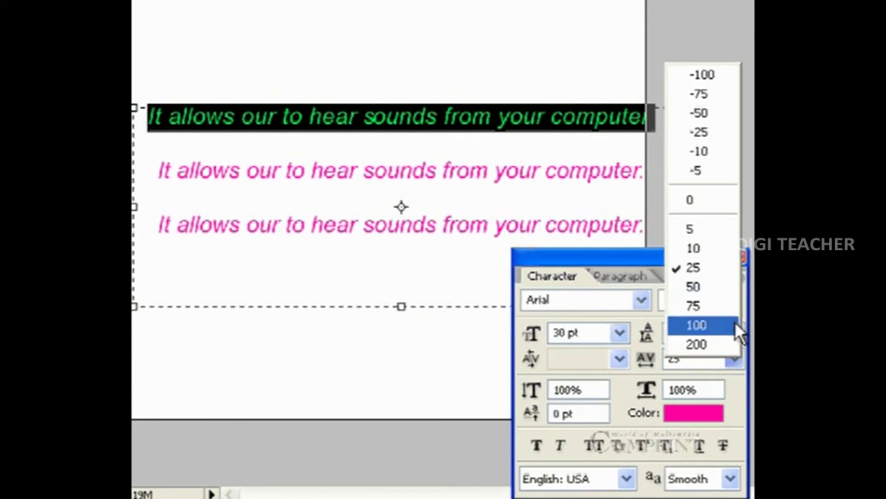
{"action": "left_click", "coordinate": [717, 257]}
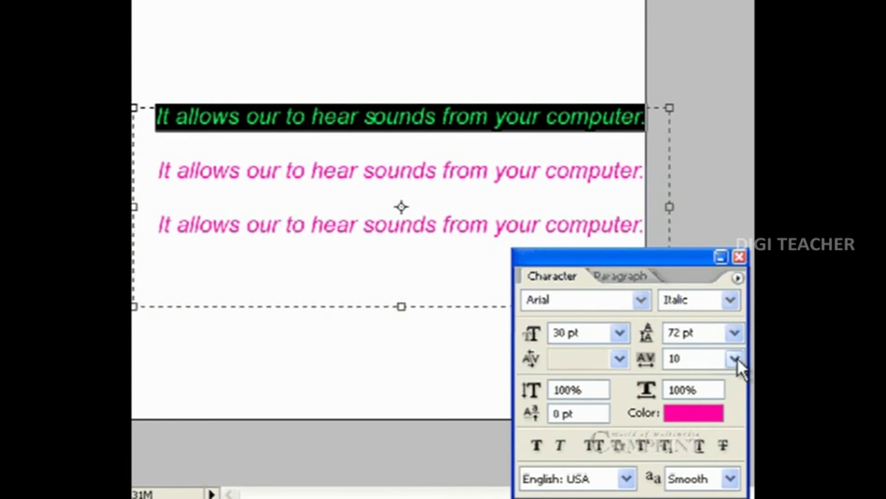
{"action": "left_click", "coordinate": [738, 358]}
{"action": "left_click", "coordinate": [735, 266]}
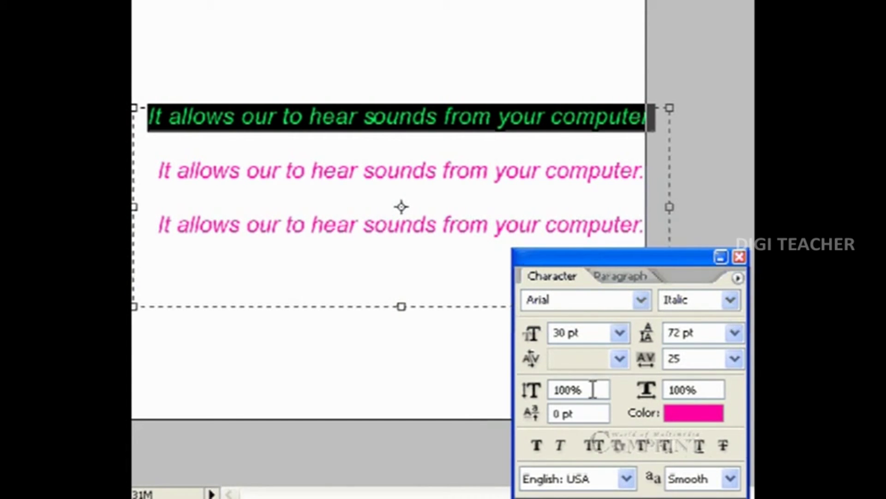
Scale the first line to 150% vertically and horizontally so it wraps onto two lines.
{"action": "left_click_drag", "start_coordinate": [595, 389], "coordinate": [547, 389]}
{"action": "type", "text": "1"}
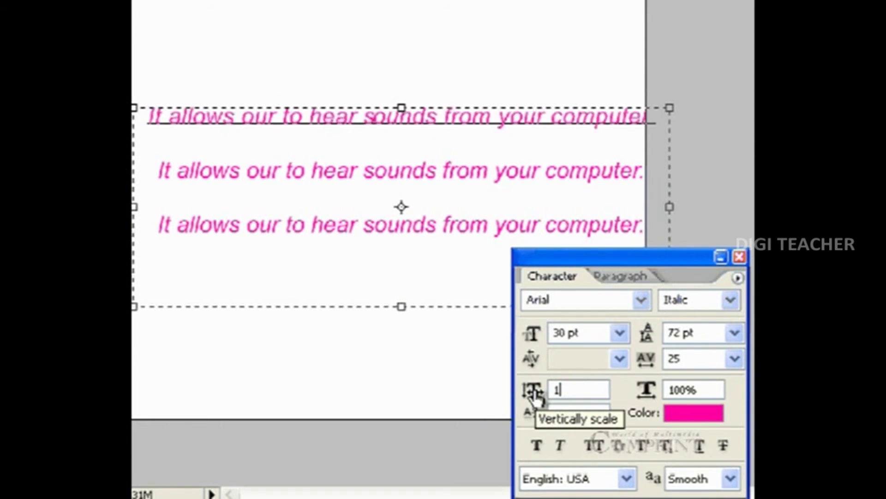
{"action": "type", "text": "50"}
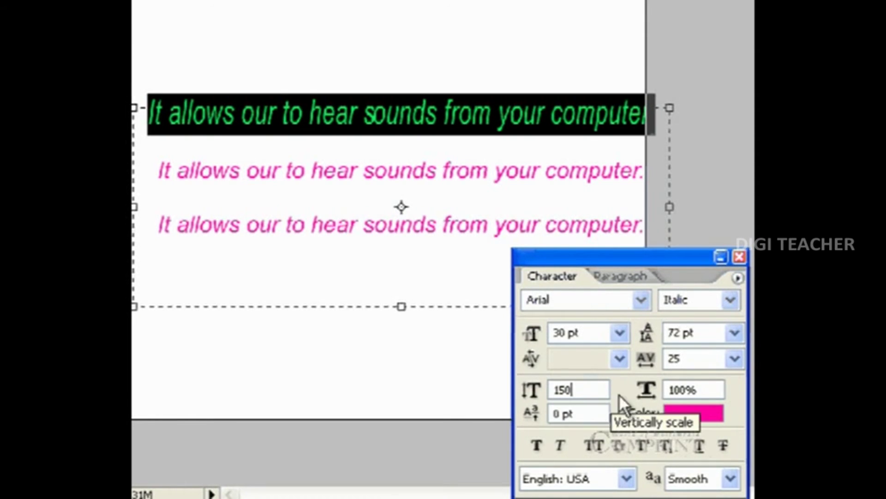
{"action": "left_click", "coordinate": [706, 390]}
{"action": "left_click_drag", "start_coordinate": [706, 390], "coordinate": [661, 387]}
{"action": "type", "text": "150"}
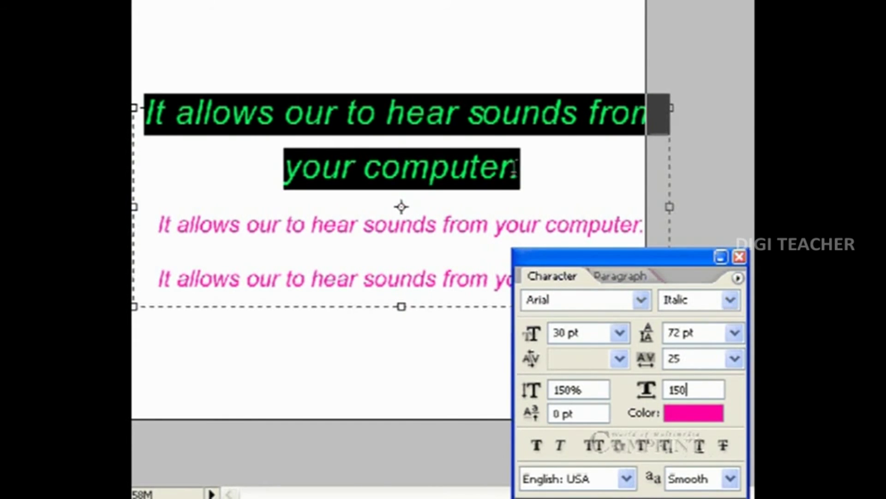
{"action": "left_click", "coordinate": [252, 115]}
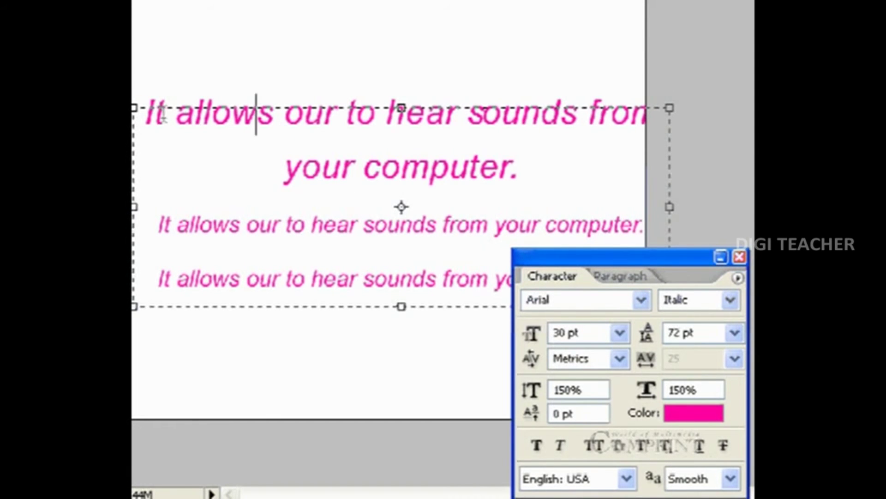
{"action": "left_click_drag", "start_coordinate": [467, 117], "coordinate": [482, 118]}
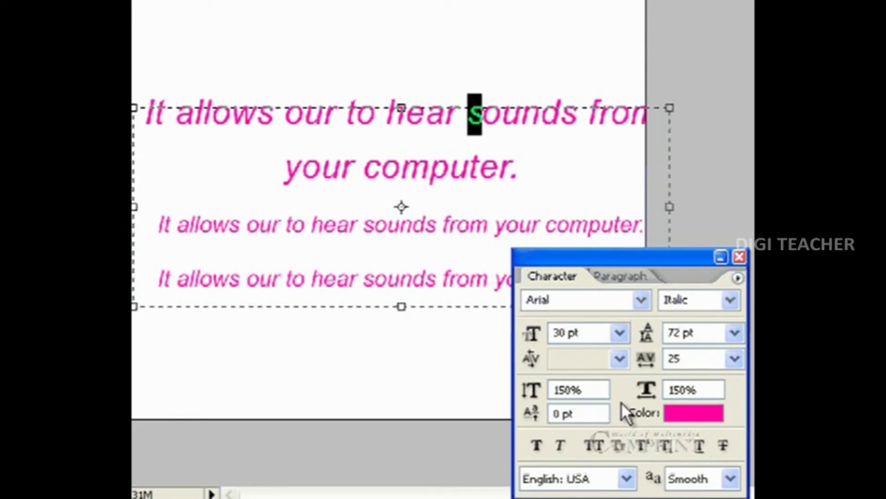
Lower the 's' of 'sounds' with a -6 pt baseline shift.
{"action": "left_click_drag", "start_coordinate": [586, 414], "coordinate": [550, 412]}
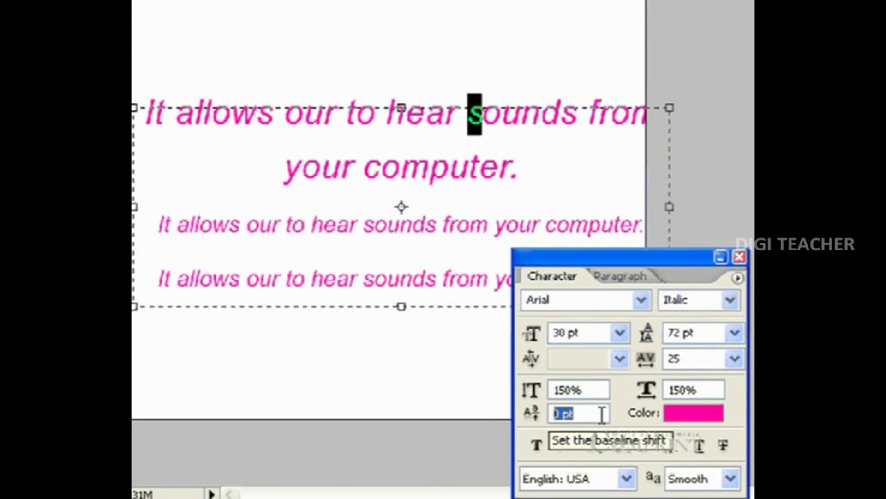
{"action": "type", "text": "6"}
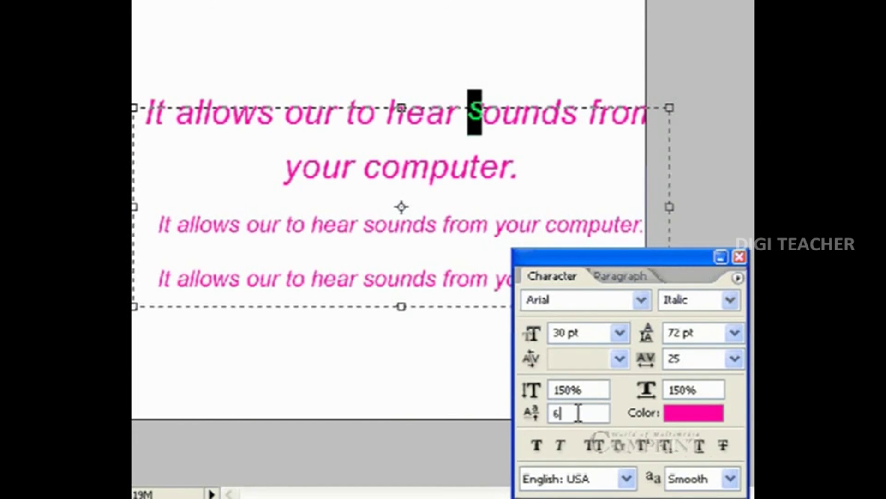
{"action": "left_click", "coordinate": [532, 416]}
{"action": "type", "text": "-"}
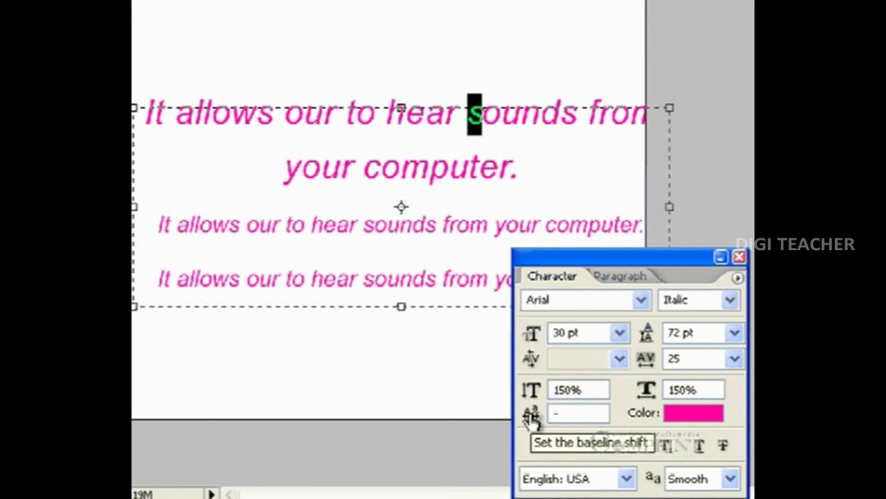
{"action": "type", "text": "6"}
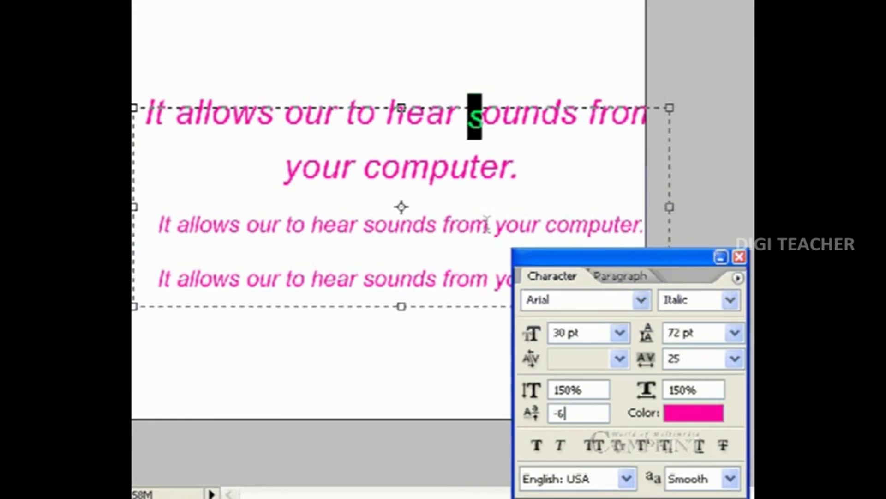
{"action": "left_click_drag", "start_coordinate": [488, 226], "coordinate": [442, 227]}
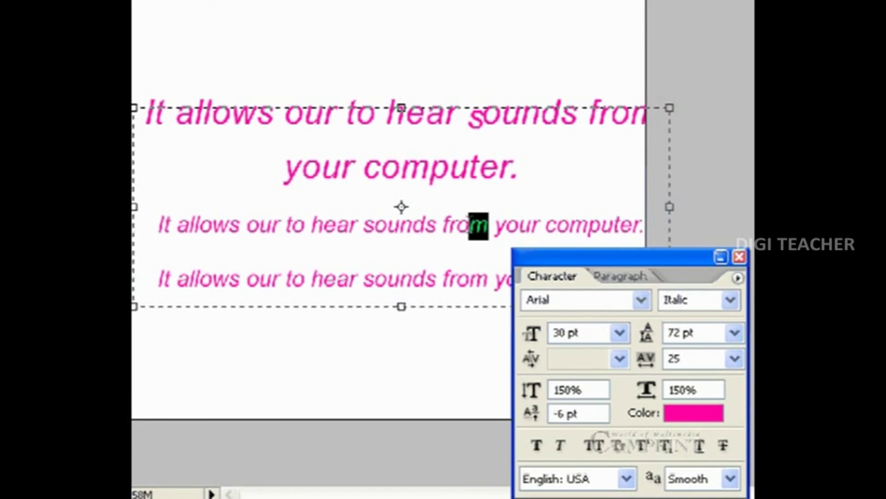
Try faux bold on 'from', then make 'computer' faux bold and faux italic.
{"action": "left_click", "coordinate": [538, 444]}
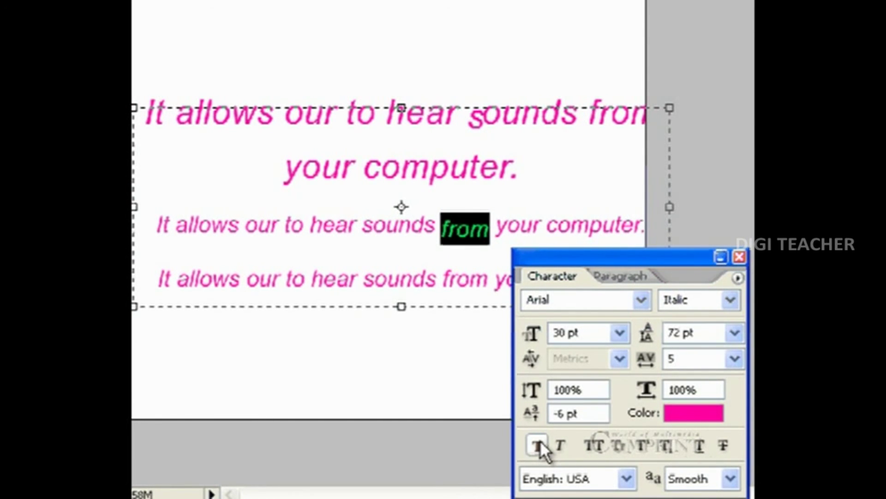
{"action": "left_click", "coordinate": [538, 445]}
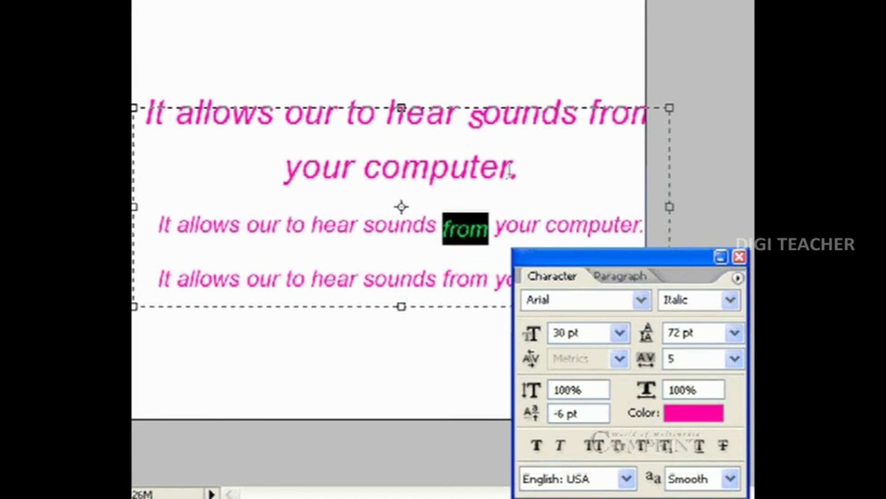
{"action": "left_click_drag", "start_coordinate": [450, 168], "coordinate": [400, 169]}
{"action": "left_click", "coordinate": [413, 176]}
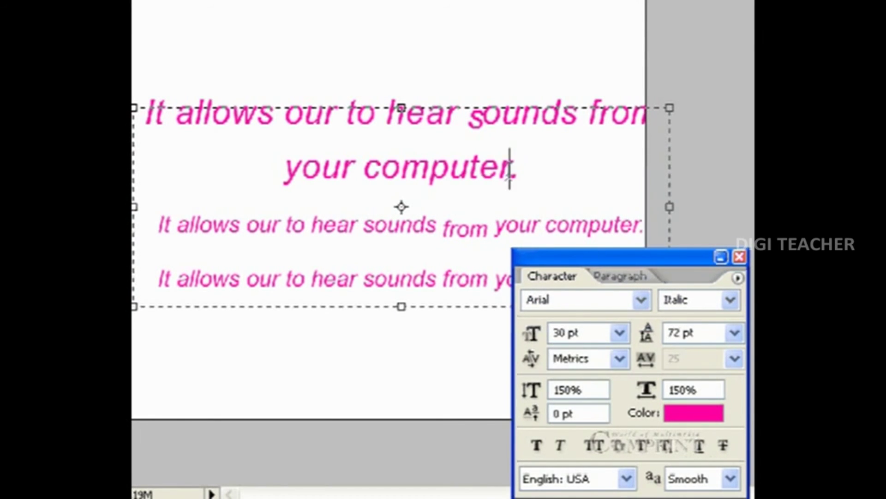
{"action": "double_click", "coordinate": [429, 173]}
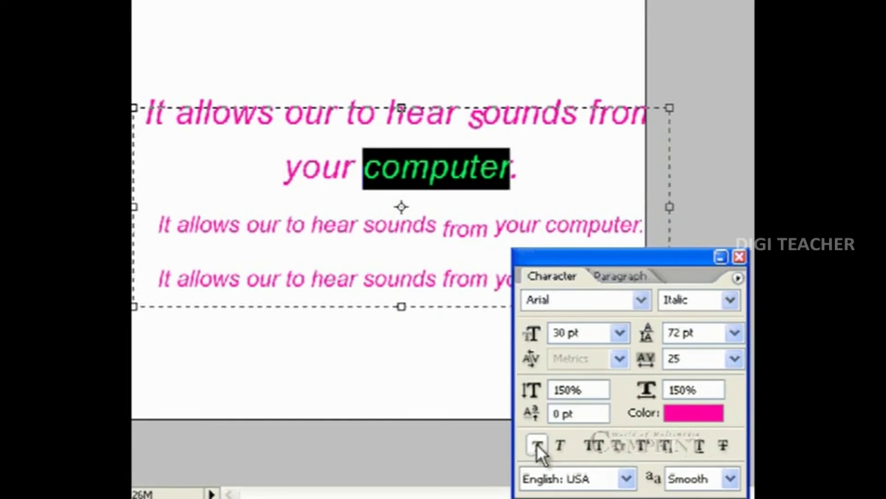
{"action": "left_click", "coordinate": [537, 444]}
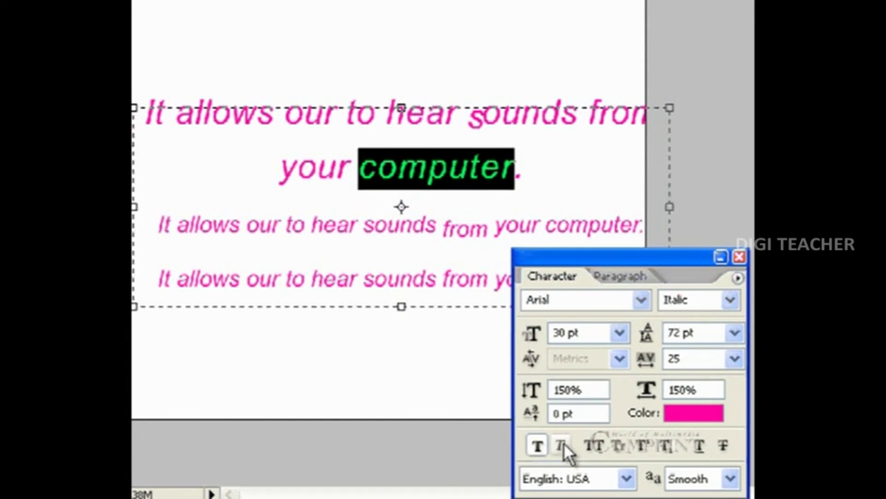
{"action": "left_click", "coordinate": [564, 442]}
{"action": "left_click", "coordinate": [564, 443]}
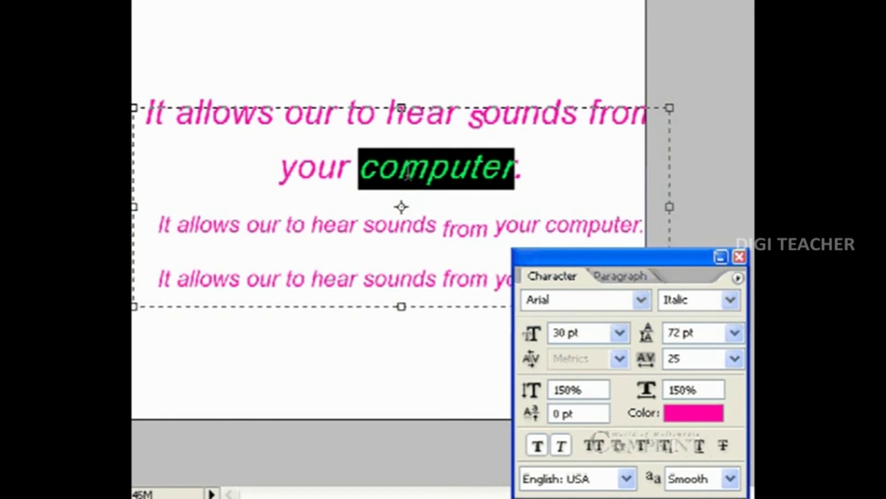
Try All Caps and Small Caps on 'computer', leaving it lowercase.
{"action": "left_click", "coordinate": [597, 445]}
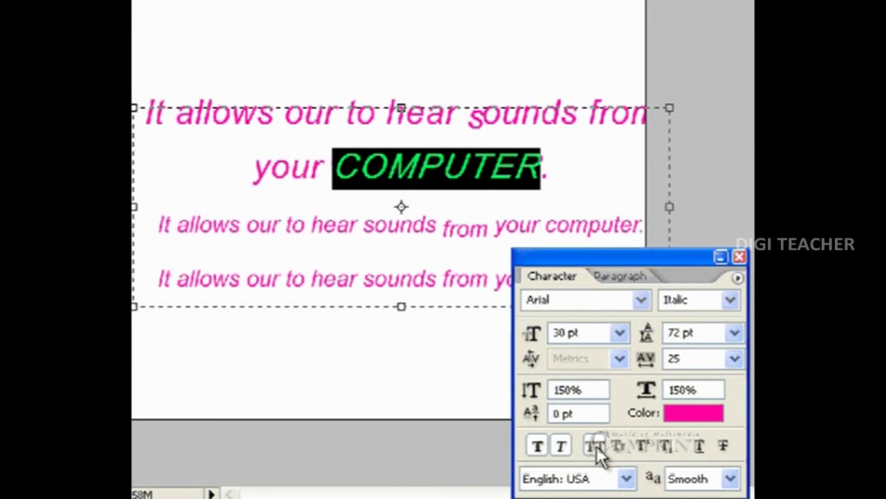
{"action": "left_click", "coordinate": [597, 445]}
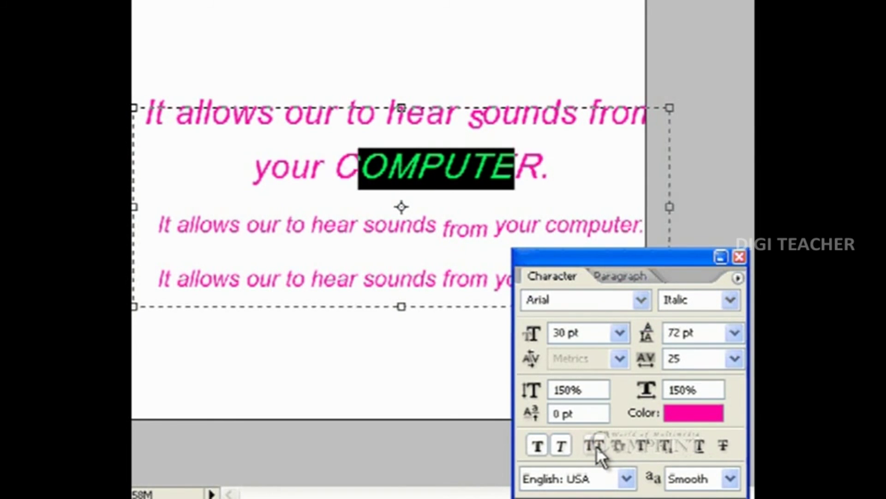
{"action": "left_click", "coordinate": [621, 442]}
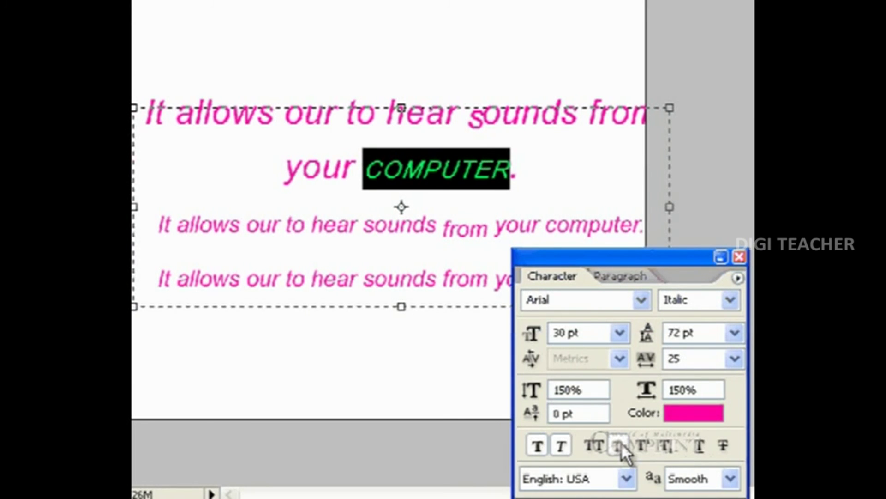
{"action": "left_click", "coordinate": [622, 442]}
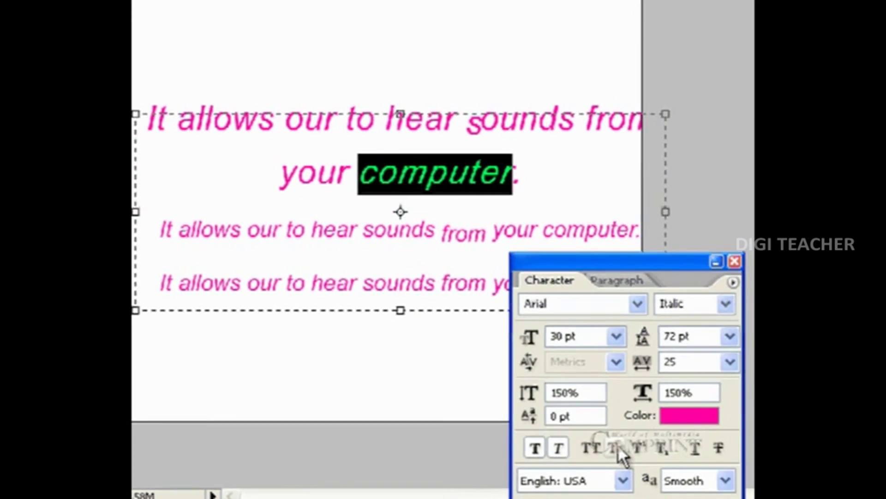
{"action": "left_click_drag", "start_coordinate": [573, 278], "coordinate": [608, 223]}
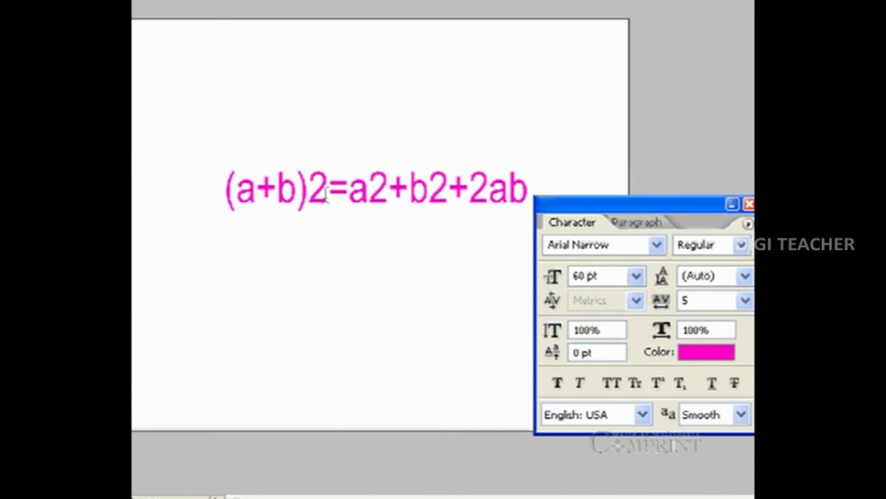
Make the 2 after (a+b) in the equation a superscript.
{"action": "left_click", "coordinate": [316, 200]}
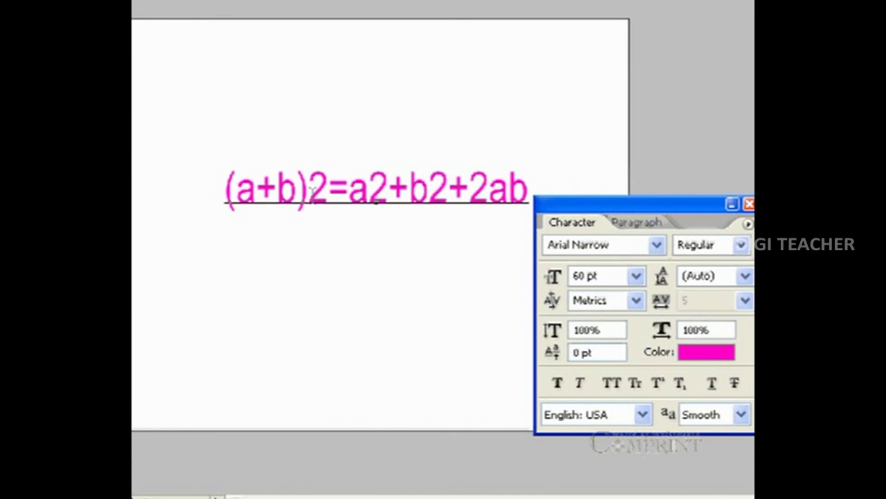
{"action": "double_click", "coordinate": [312, 196]}
{"action": "left_click", "coordinate": [328, 191]}
{"action": "key", "text": "shift+End"}
{"action": "left_click", "coordinate": [326, 195]}
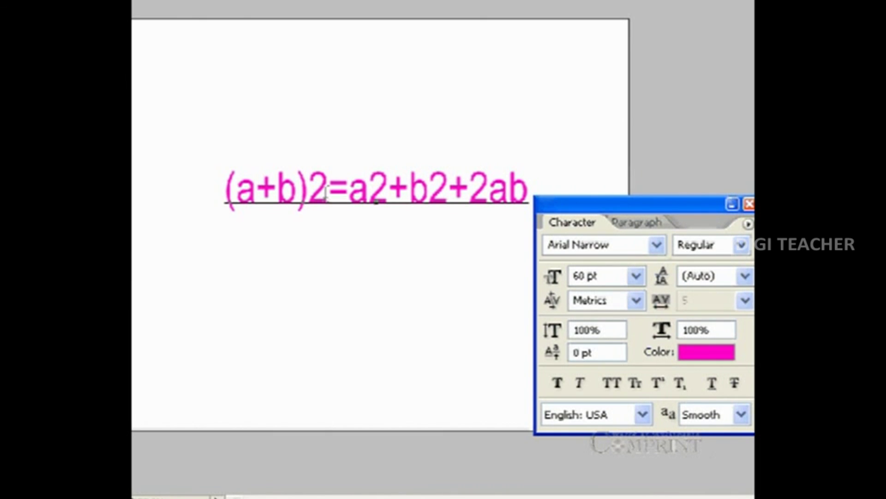
{"action": "key", "text": "shift+Left"}
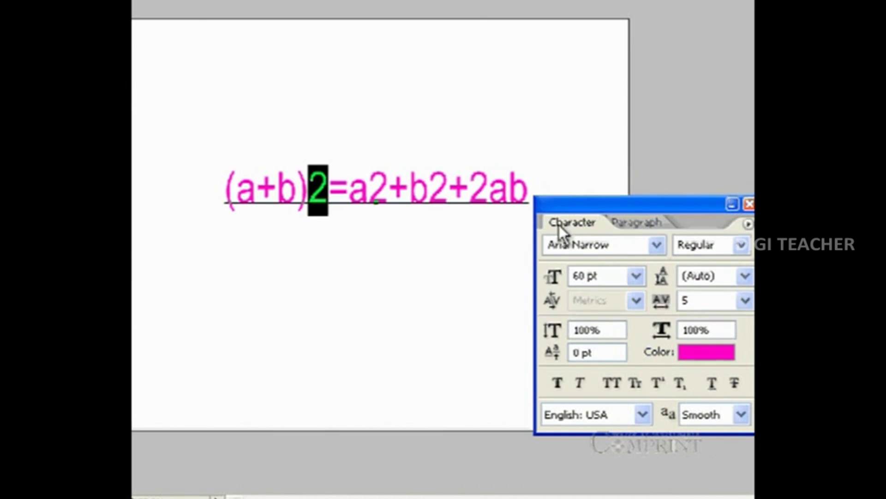
{"action": "left_click", "coordinate": [657, 384]}
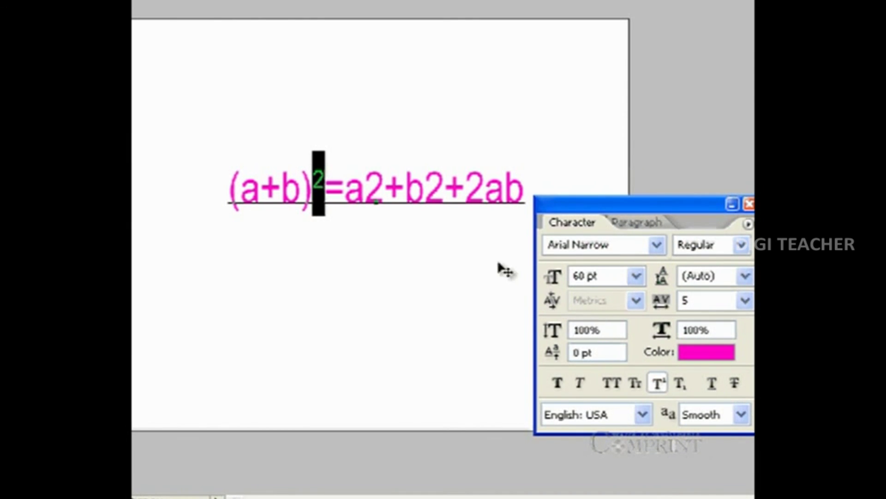
Superscript the 2s after a and b, then commit the equation.
{"action": "left_click", "coordinate": [384, 192]}
{"action": "left_click_drag", "start_coordinate": [384, 192], "coordinate": [365, 192]}
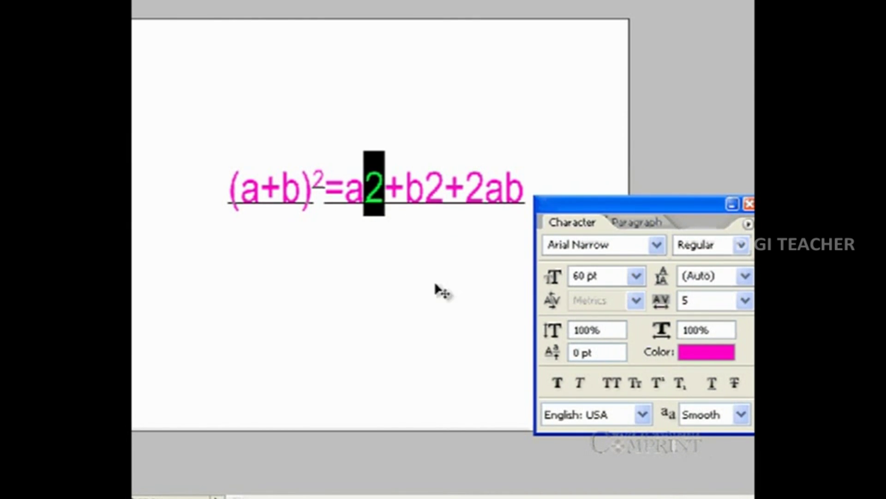
{"action": "left_click", "coordinate": [656, 384]}
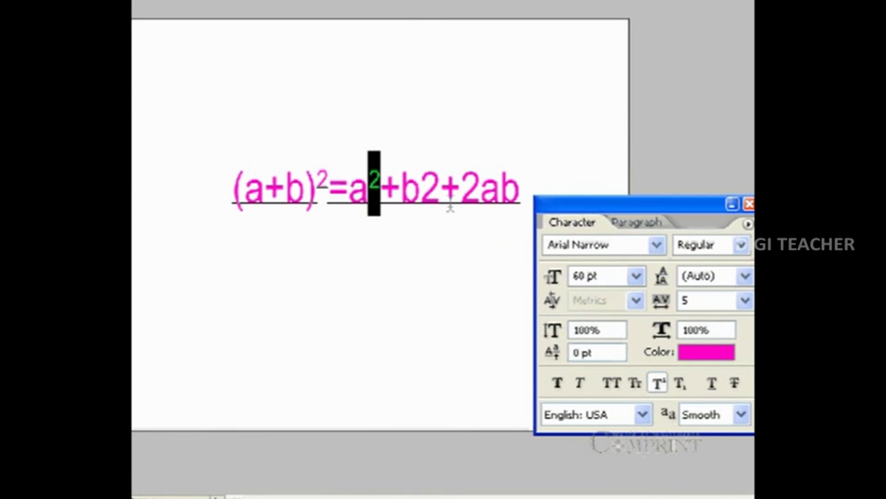
{"action": "left_click_drag", "start_coordinate": [441, 192], "coordinate": [421, 192]}
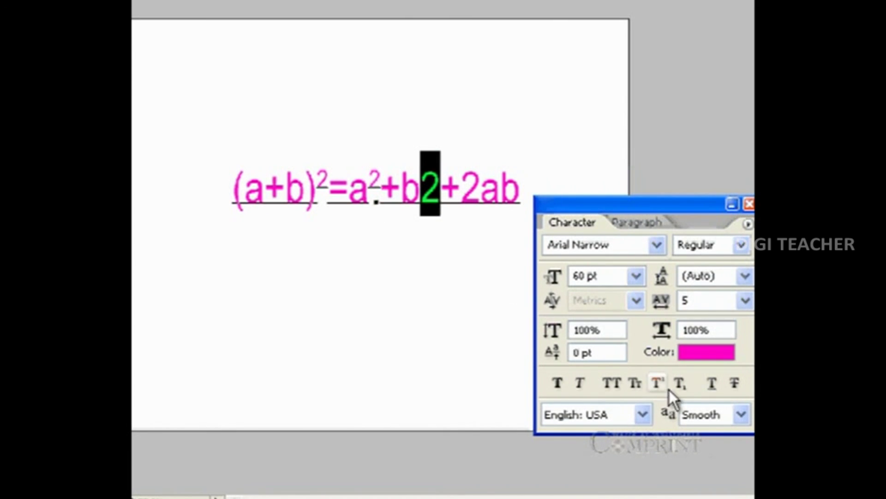
{"action": "left_click", "coordinate": [658, 383]}
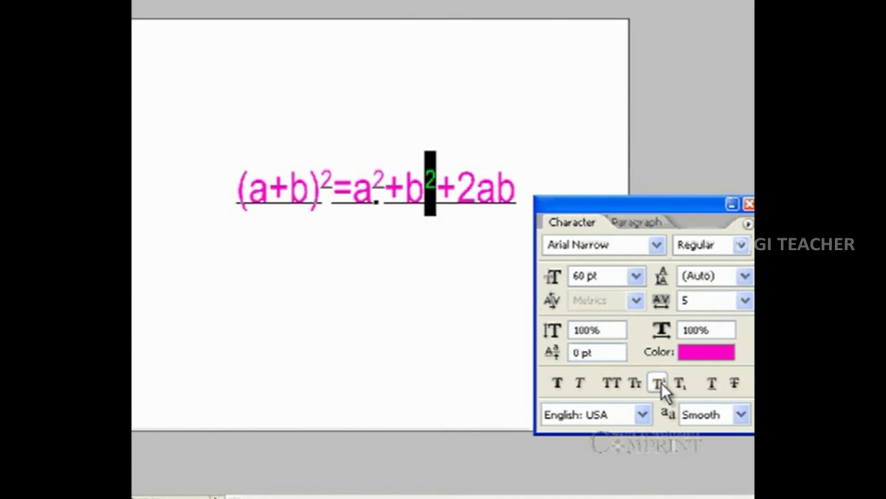
{"action": "key", "text": "ctrl+Return"}
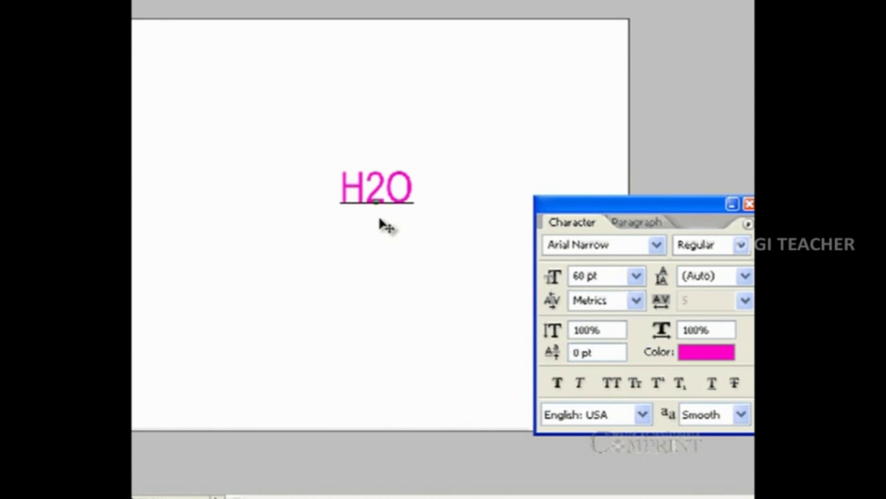
Make the 2 in H2O a subscript and commit the text.
{"action": "key", "text": "shift+Left"}
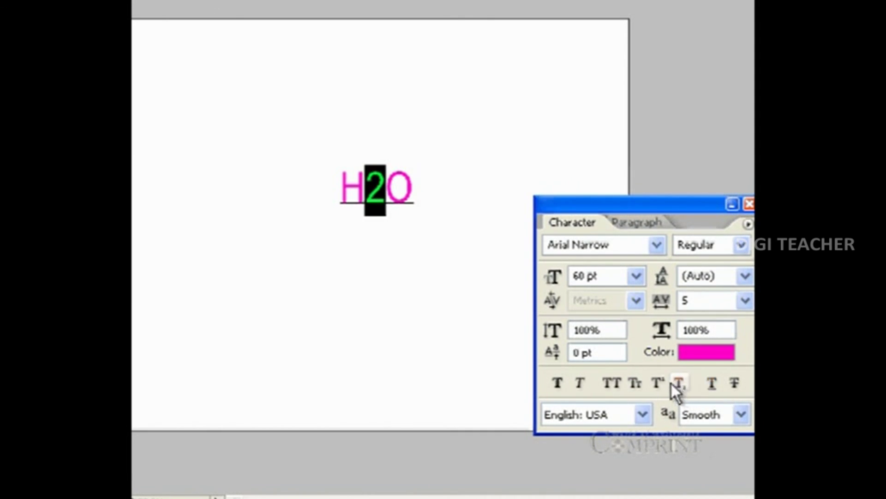
{"action": "left_click", "coordinate": [679, 383]}
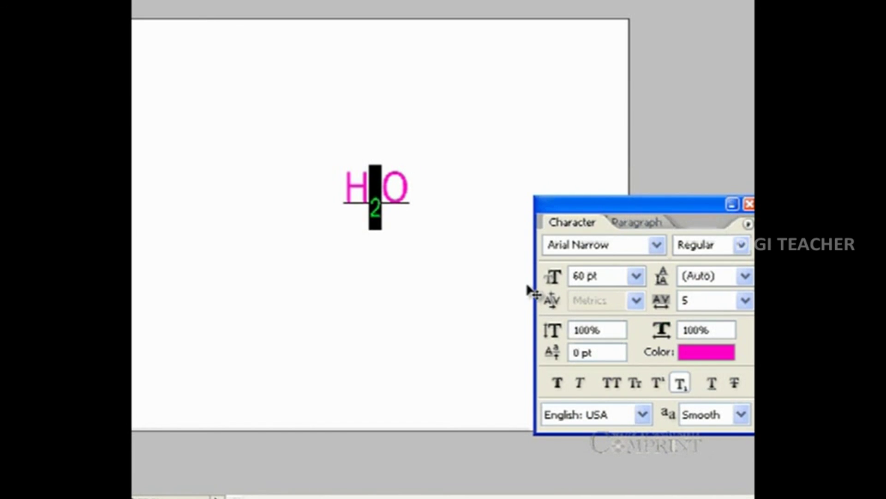
{"action": "key", "text": "ctrl+Return"}
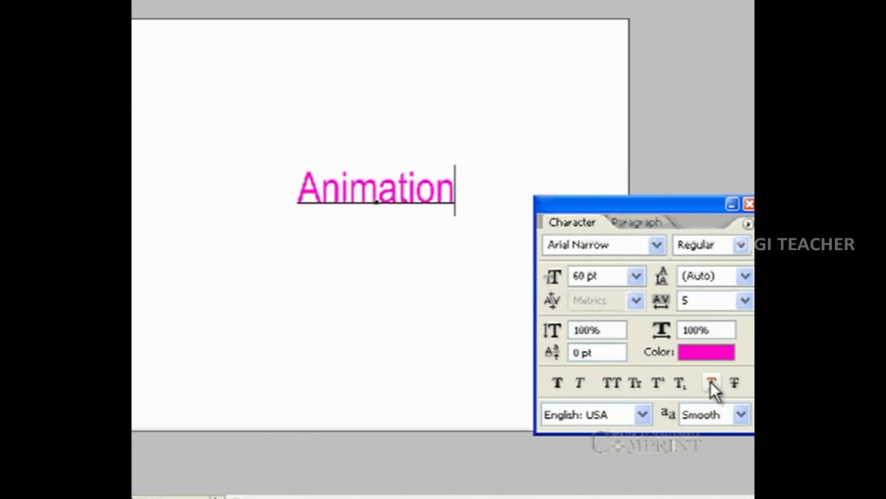
Underline 'Animation', then replace the underline with a strikethrough.
{"action": "left_click_drag", "start_coordinate": [458, 192], "coordinate": [298, 192]}
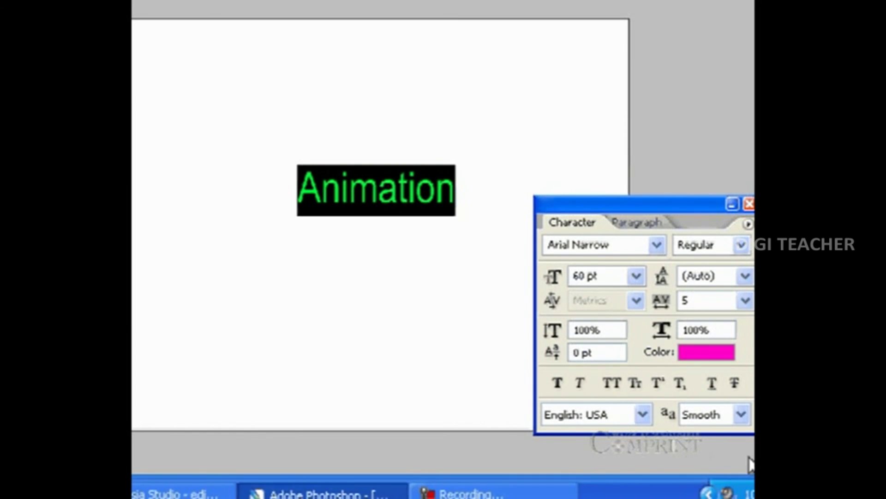
{"action": "left_click", "coordinate": [711, 383]}
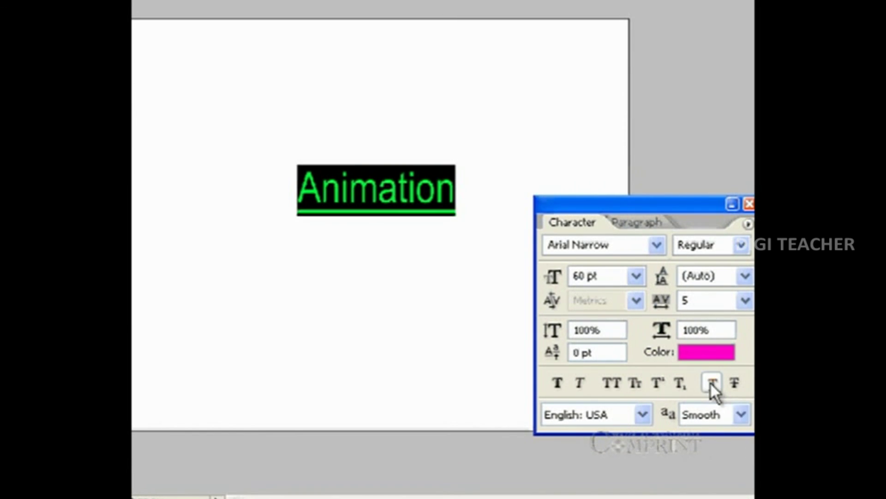
{"action": "left_click", "coordinate": [408, 245]}
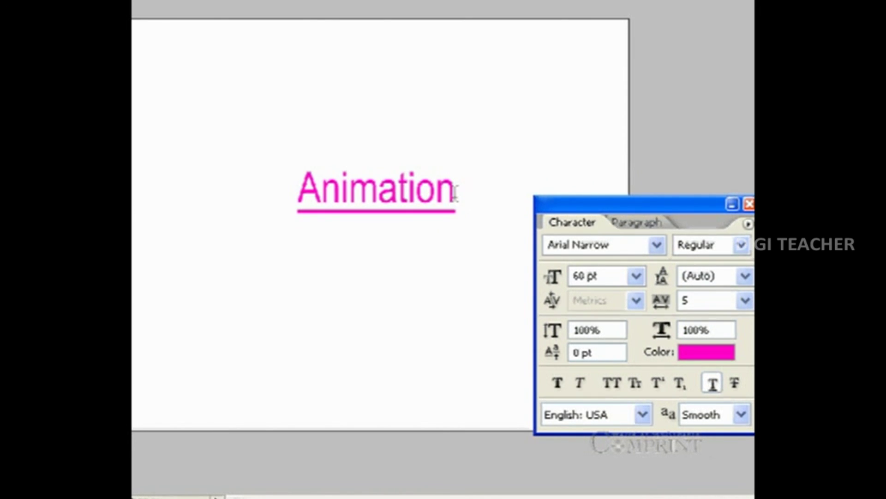
{"action": "left_click_drag", "start_coordinate": [454, 192], "coordinate": [297, 190]}
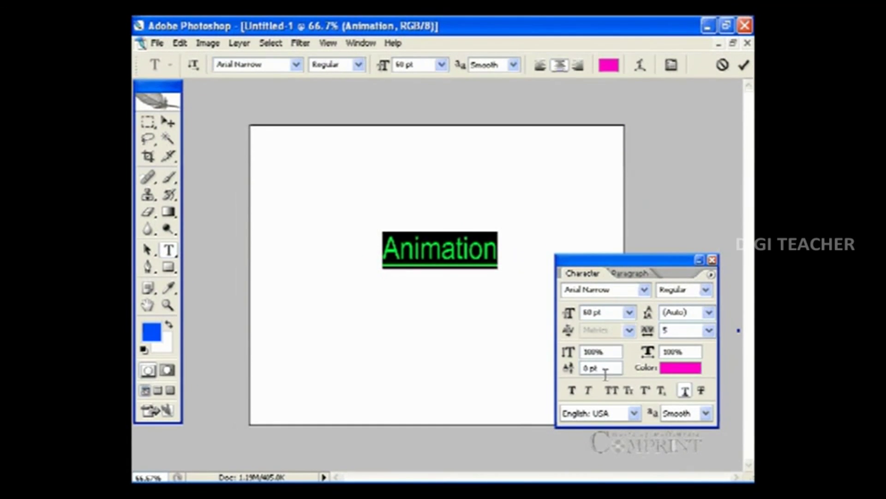
{"action": "left_click", "coordinate": [685, 391]}
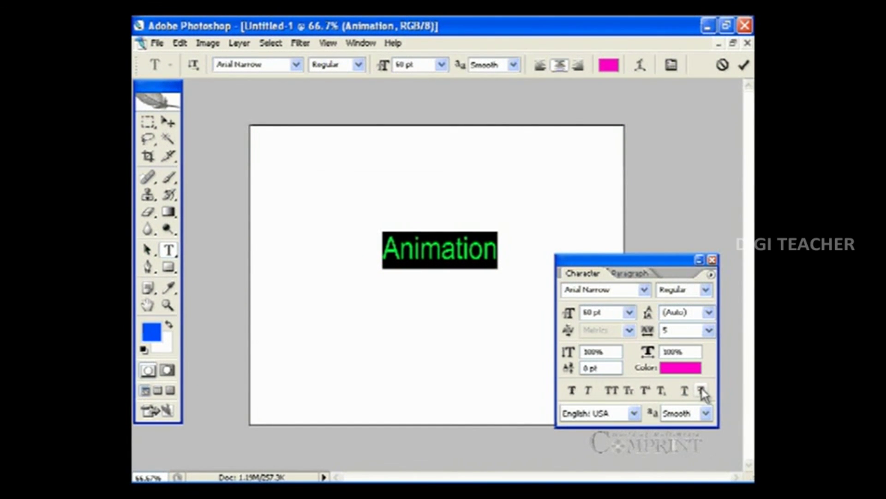
{"action": "left_click", "coordinate": [702, 390]}
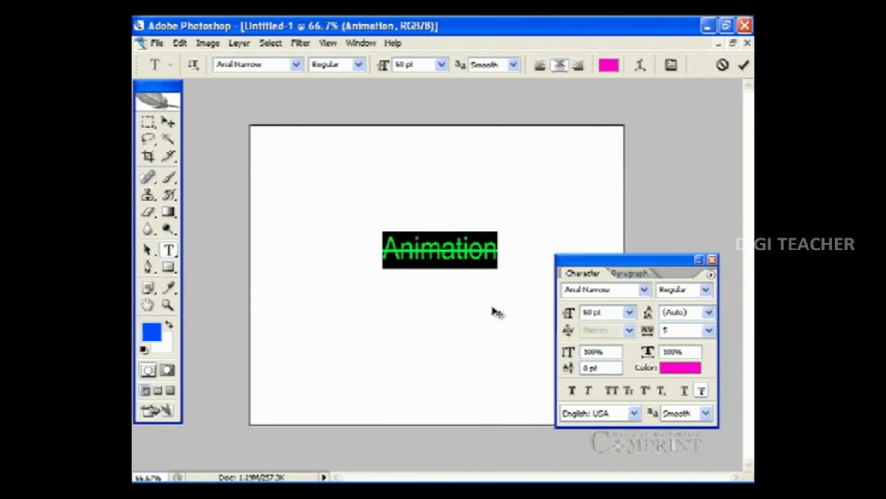